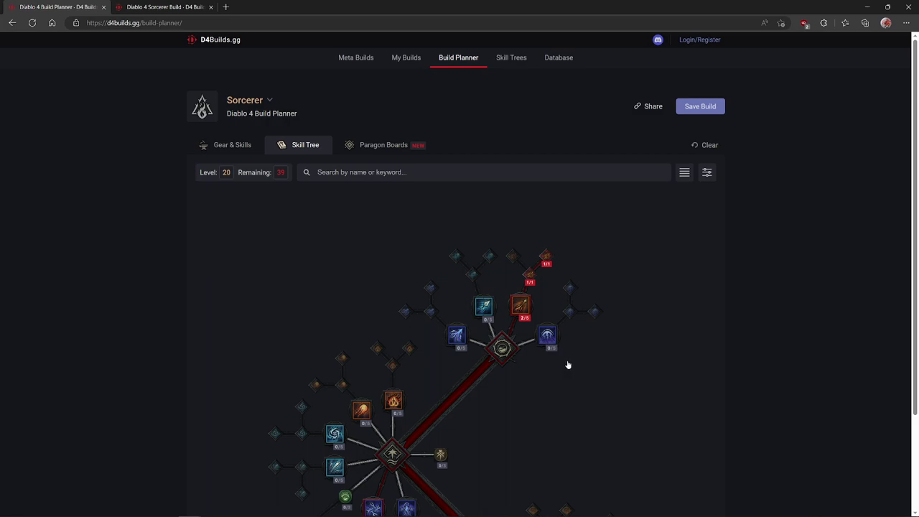
Examine the level 20 Sorcerer skill tree's allocated skills and upgrades, from the basic skills through Chain Lightning and Ice Armor to Firewall
mouse_move(533, 314)
mouse_move(529, 281)
mouse_move(544, 265)
drag(476, 429, 501, 251)
mouse_move(396, 331)
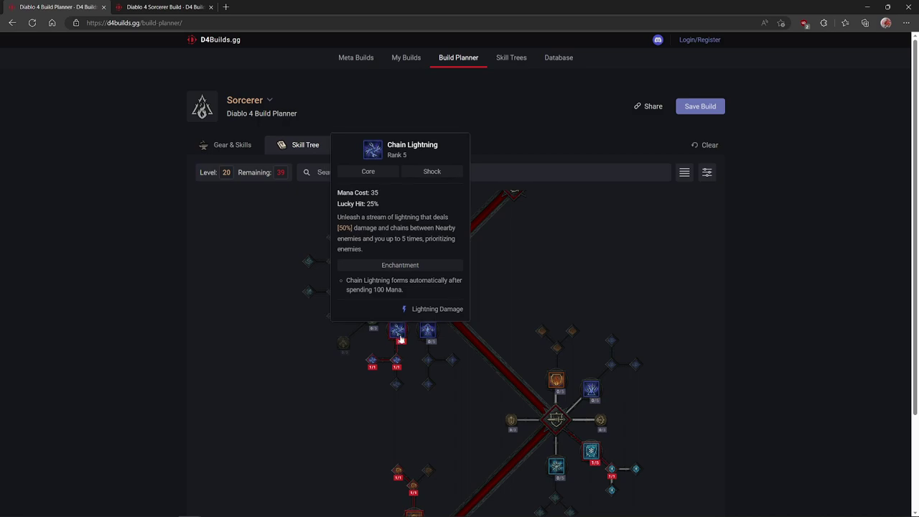
drag(492, 390, 473, 287)
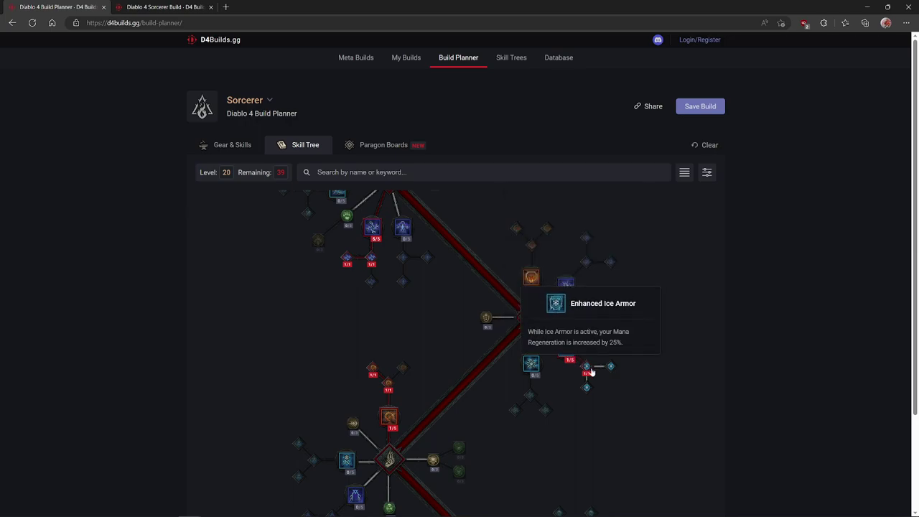
drag(438, 377, 450, 263)
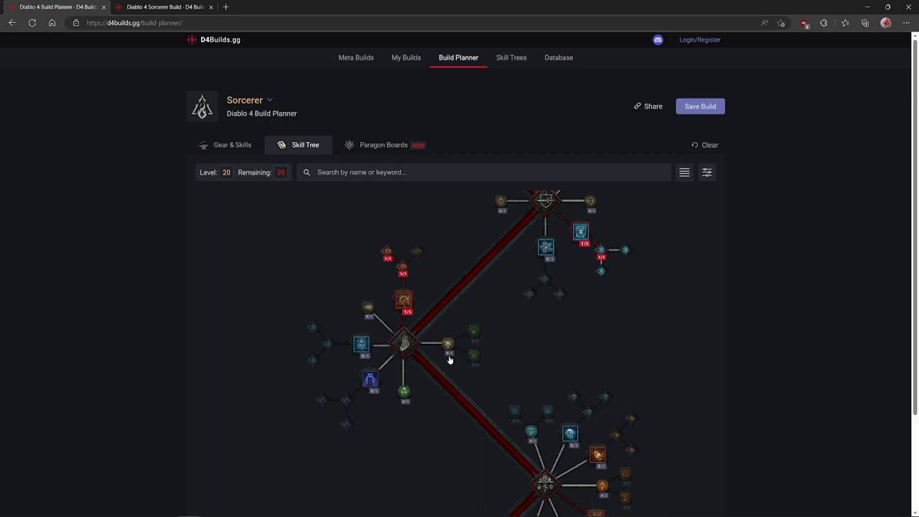
drag(460, 417, 405, 283)
mouse_move(528, 369)
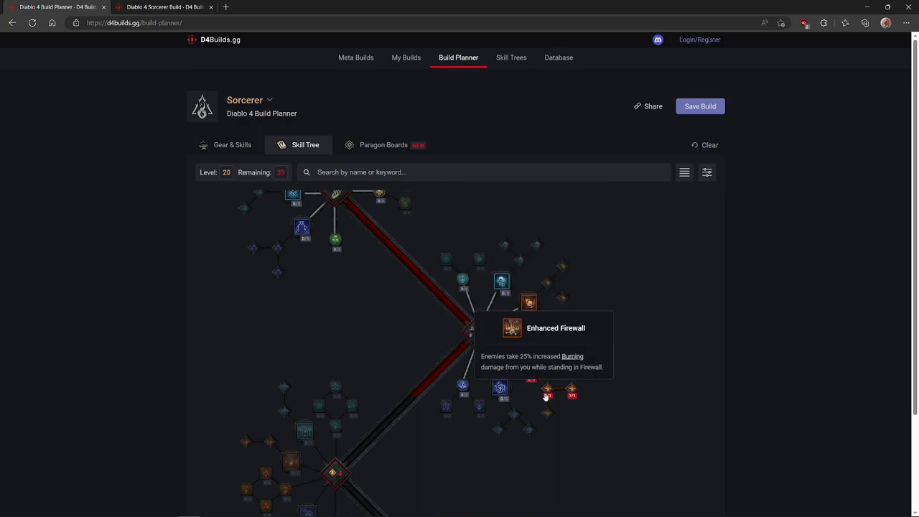
mouse_move(571, 394)
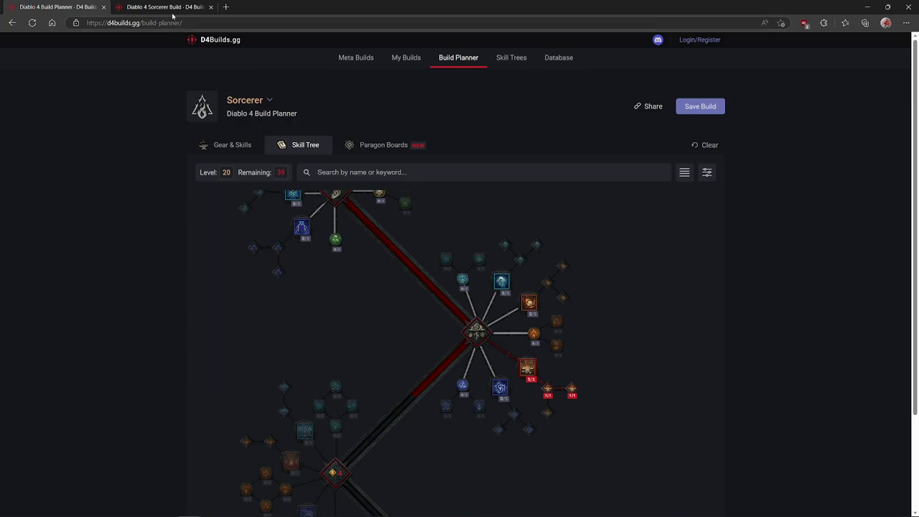
Switch to the level 50 Sorcerer build and read the details of Fire Bolt and its allocated upgrades
click(195, 7)
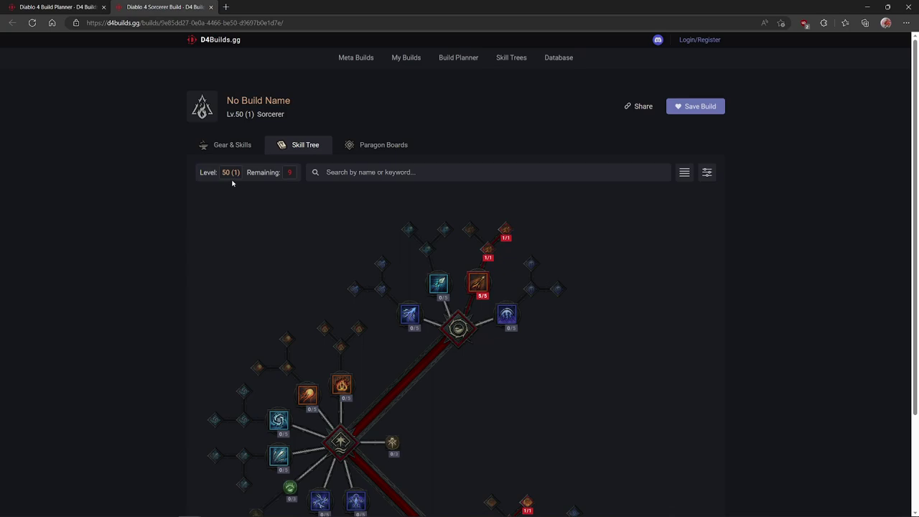
mouse_move(480, 284)
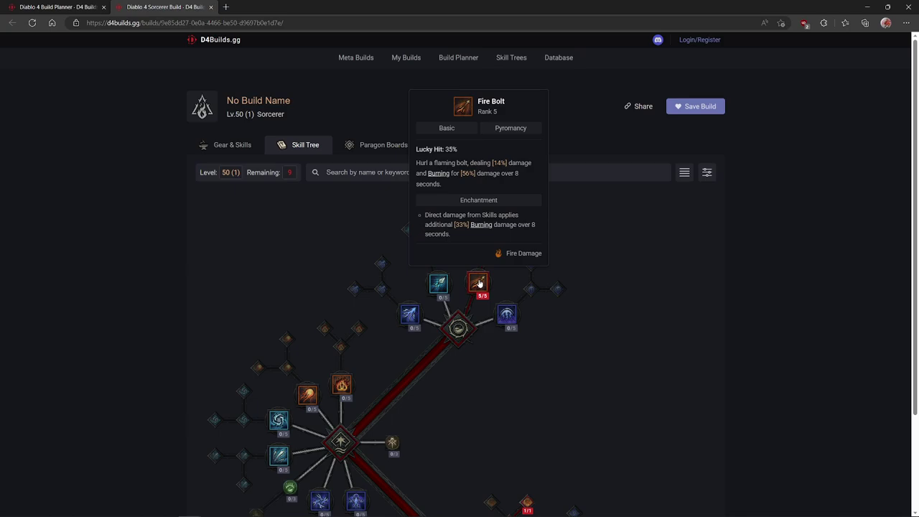
mouse_move(488, 253)
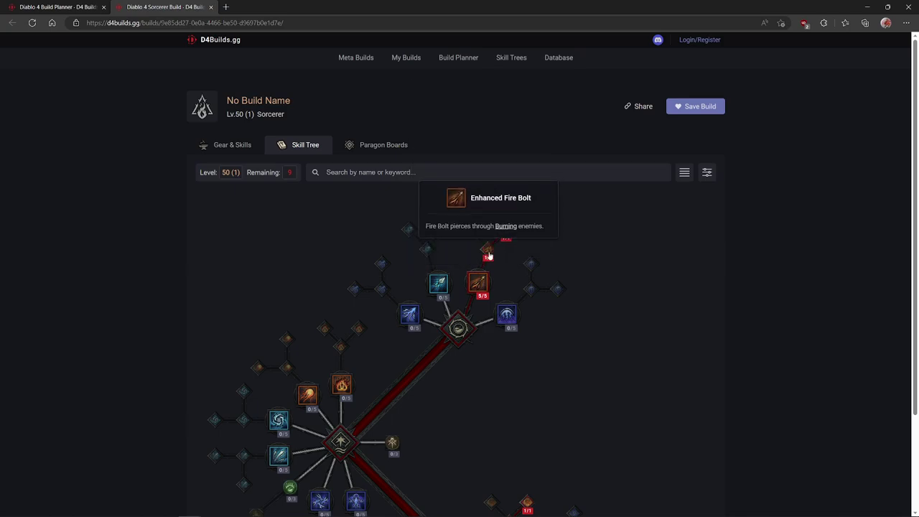
mouse_move(507, 231)
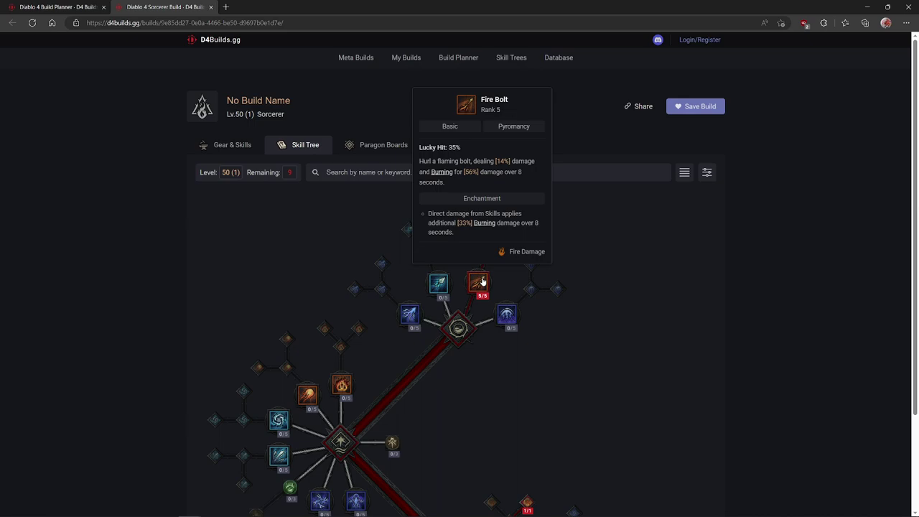
Examine the defensive skills in the level 50 tree, reading the descriptions of Ice Armor and Enhanced Ice Armor
drag(460, 413, 487, 246)
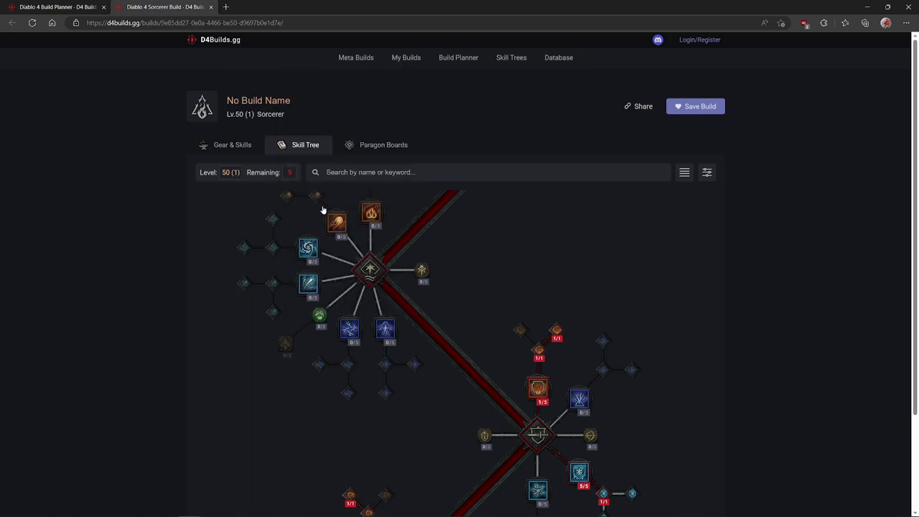
drag(452, 374, 396, 280)
mouse_move(474, 357)
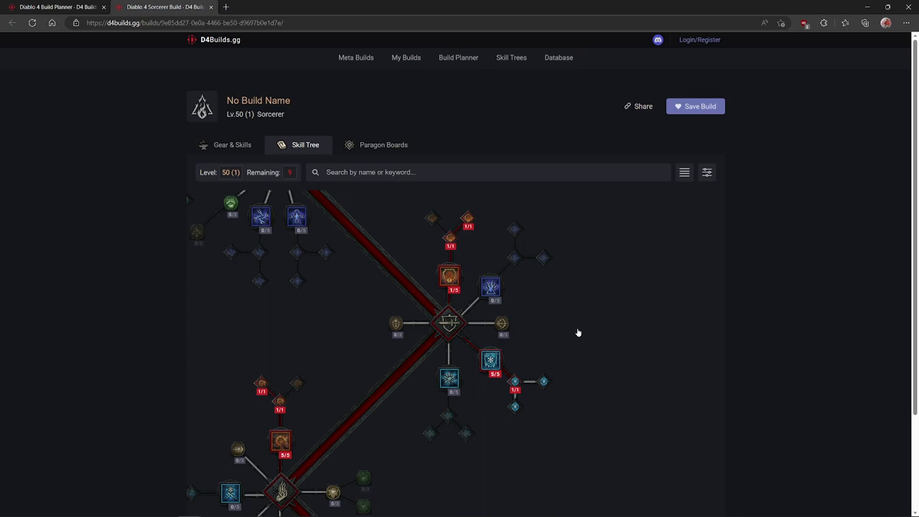
mouse_move(453, 288)
scroll(399, 362, down, 3)
scroll(399, 363, left, 2)
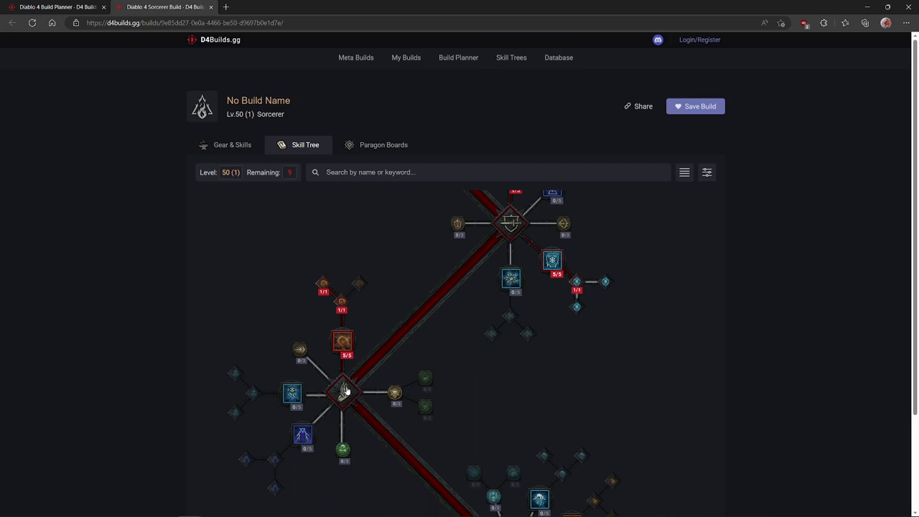
drag(416, 322, 369, 400)
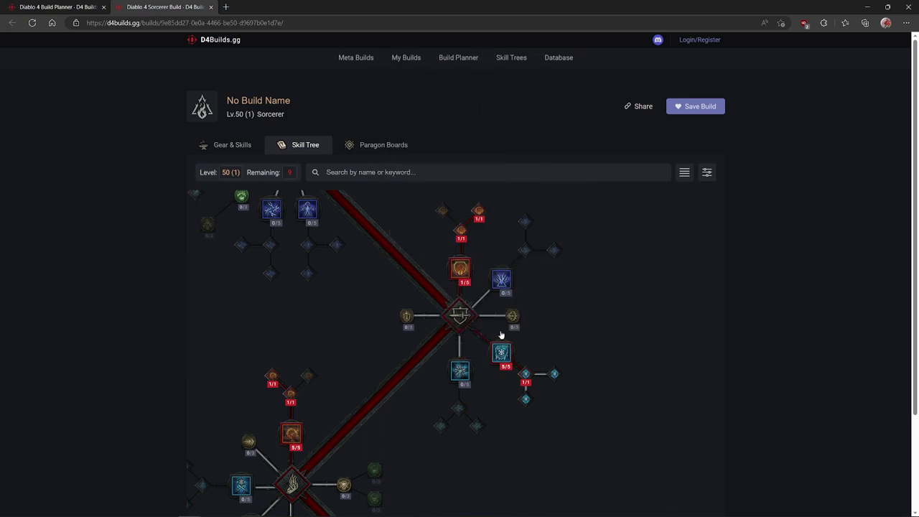
mouse_move(513, 367)
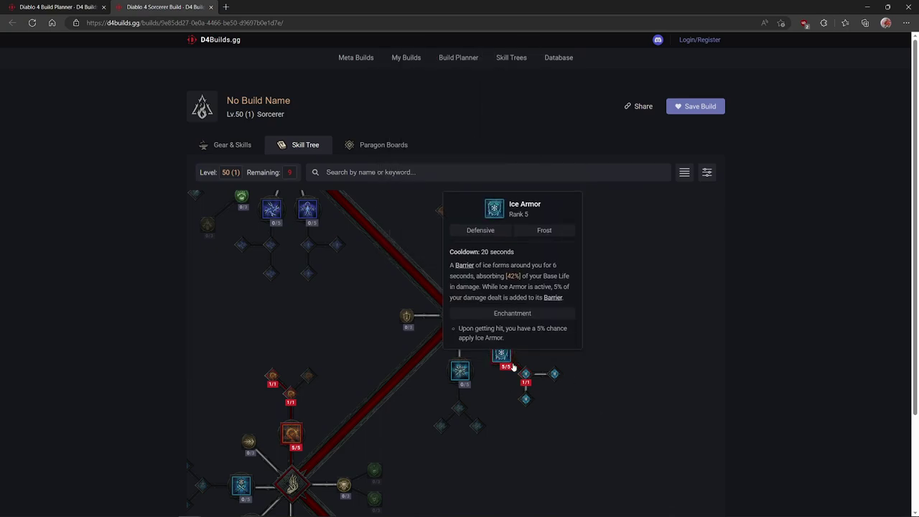
drag(357, 419, 387, 379)
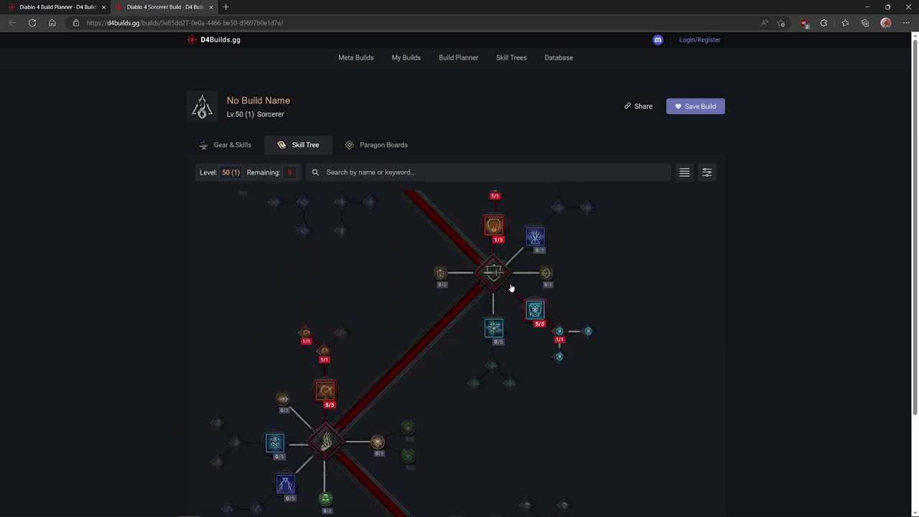
drag(445, 343, 512, 215)
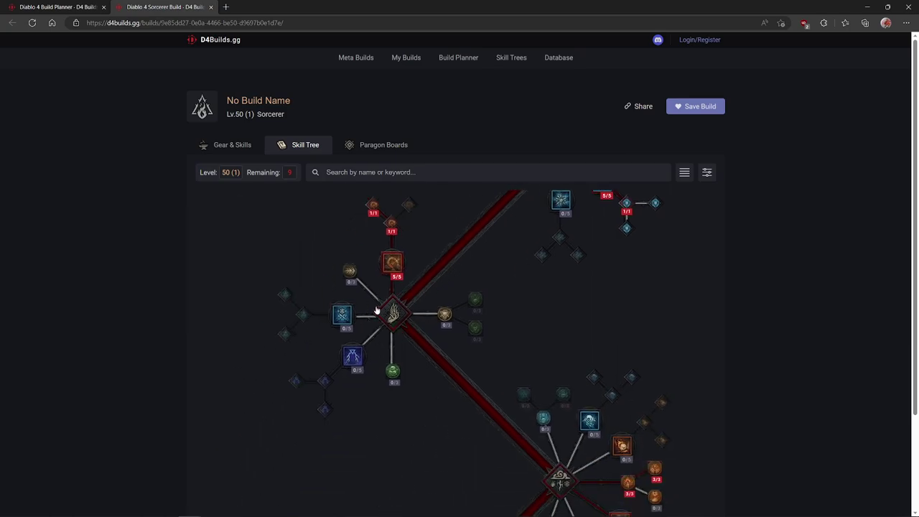
drag(464, 261, 405, 312)
mouse_move(504, 331)
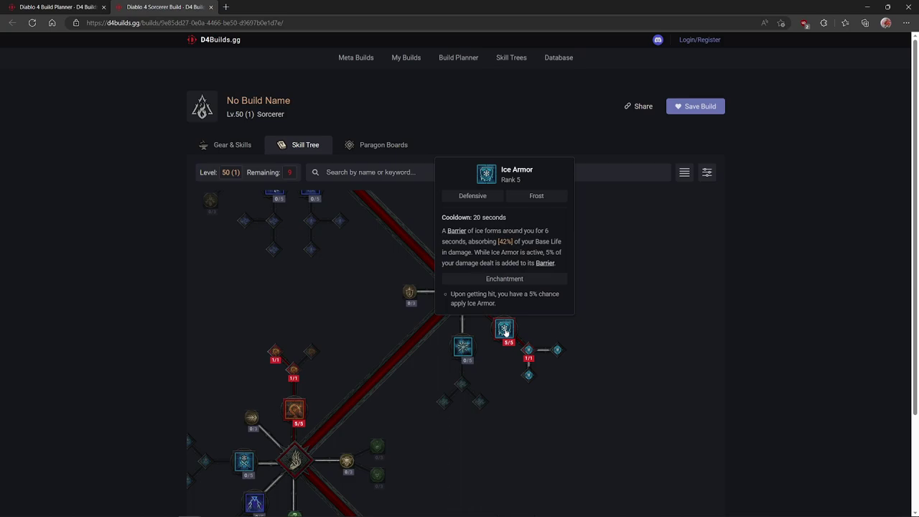
mouse_move(531, 357)
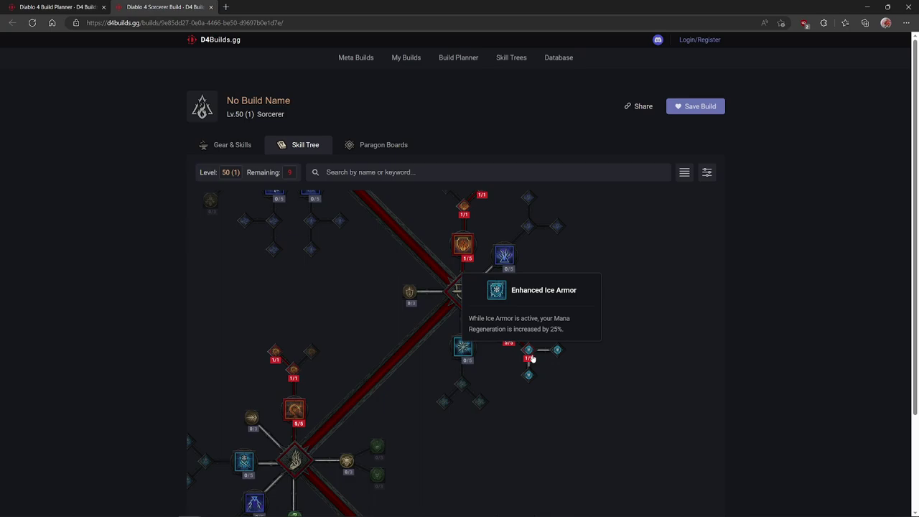
Read the descriptions of Flame Shield and its allocated upgrades in the defensive cluster
mouse_move(463, 246)
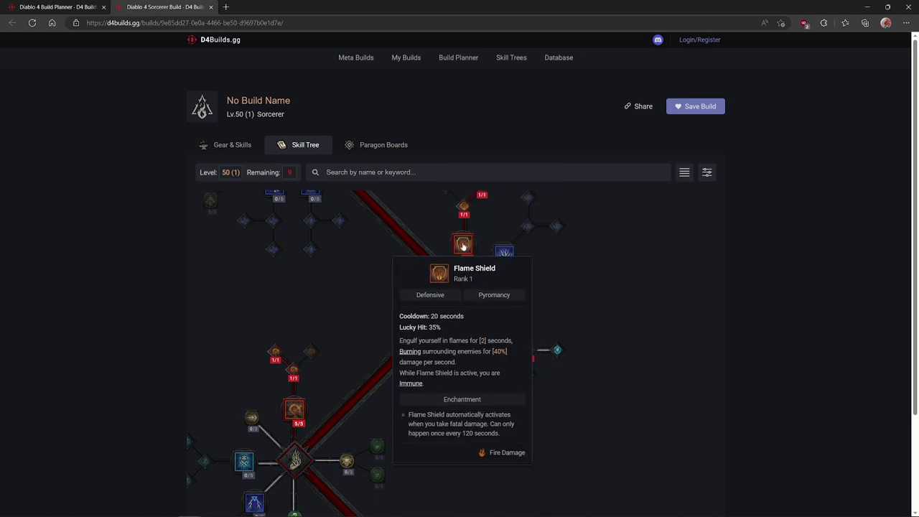
drag(404, 248, 414, 324)
mouse_move(470, 323)
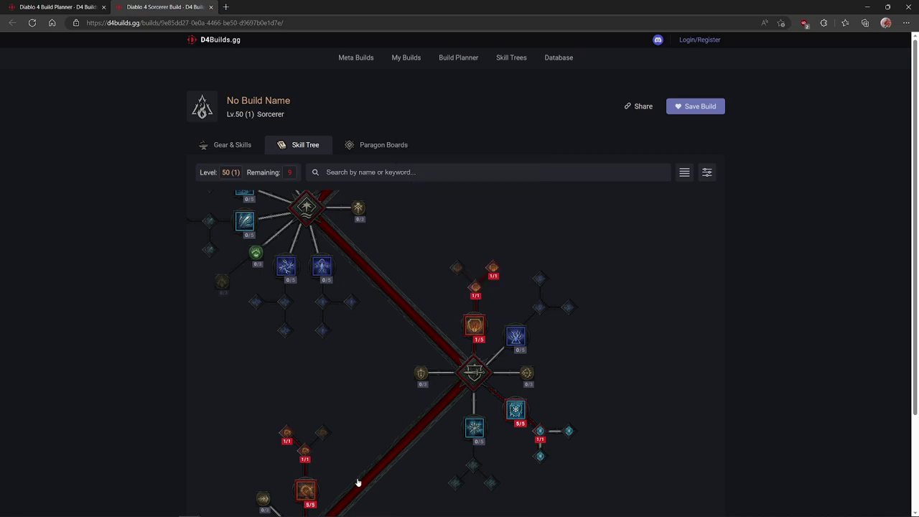
drag(357, 486, 386, 448)
mouse_move(473, 278)
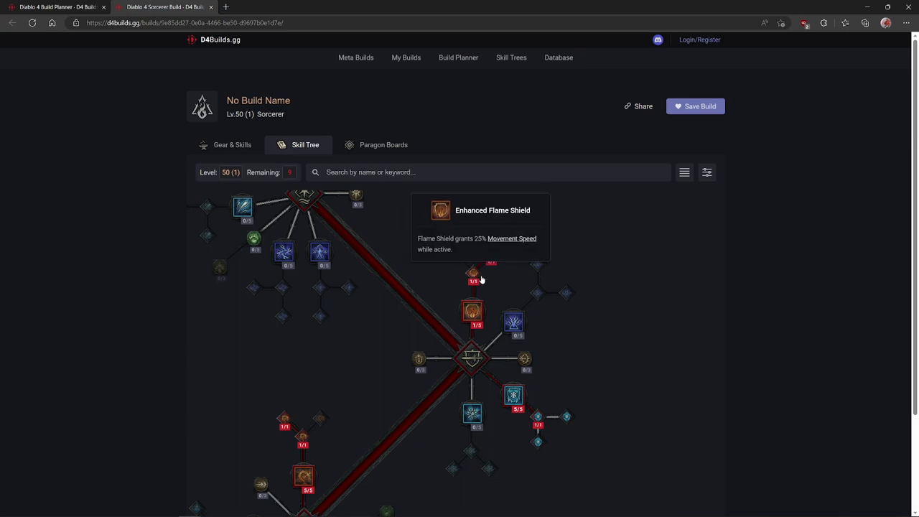
mouse_move(491, 262)
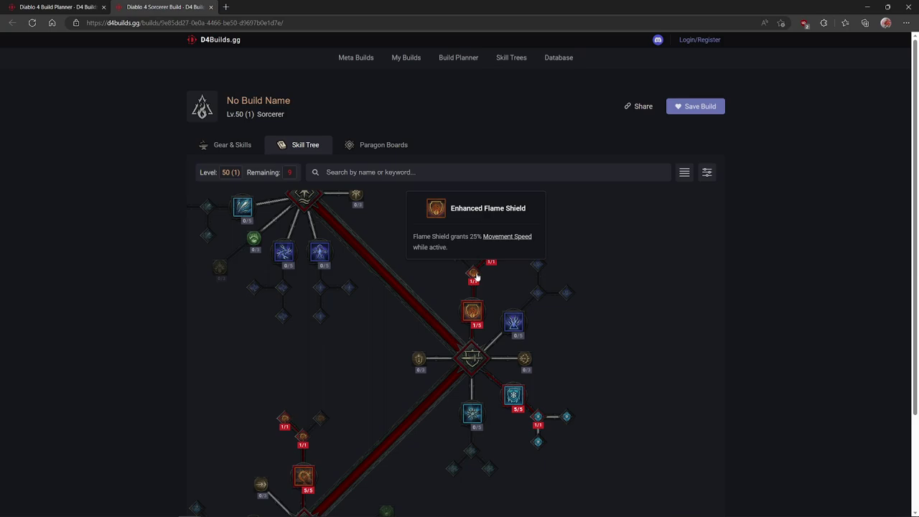
Inspect Hydra and its allocated upgrades in the conjuration cluster
drag(392, 319, 425, 201)
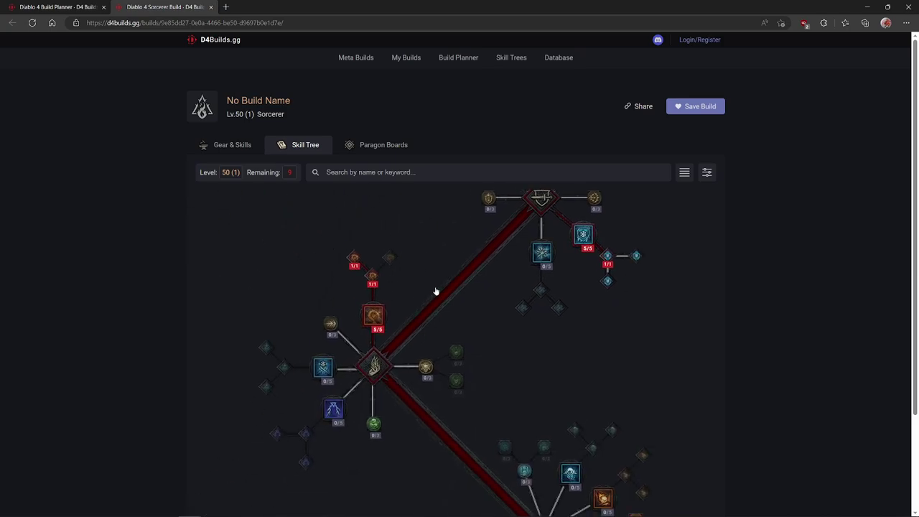
mouse_move(395, 316)
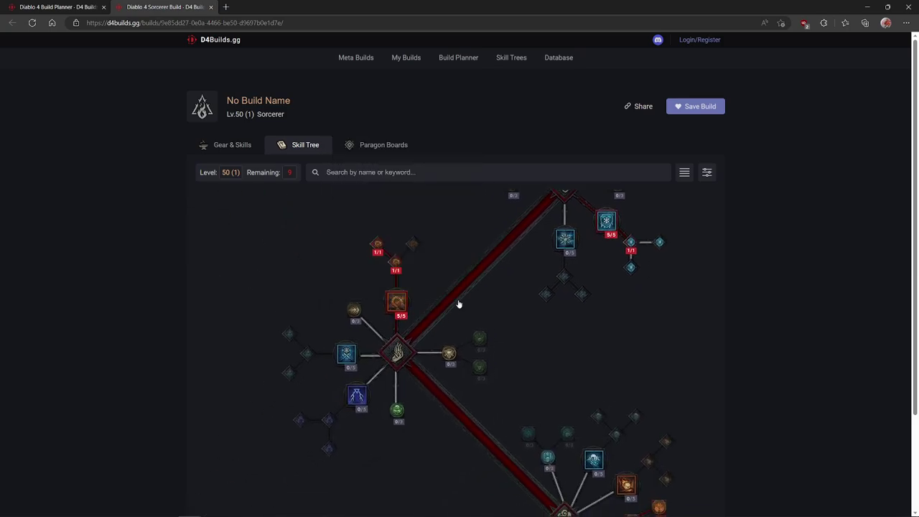
mouse_move(378, 251)
mouse_move(388, 300)
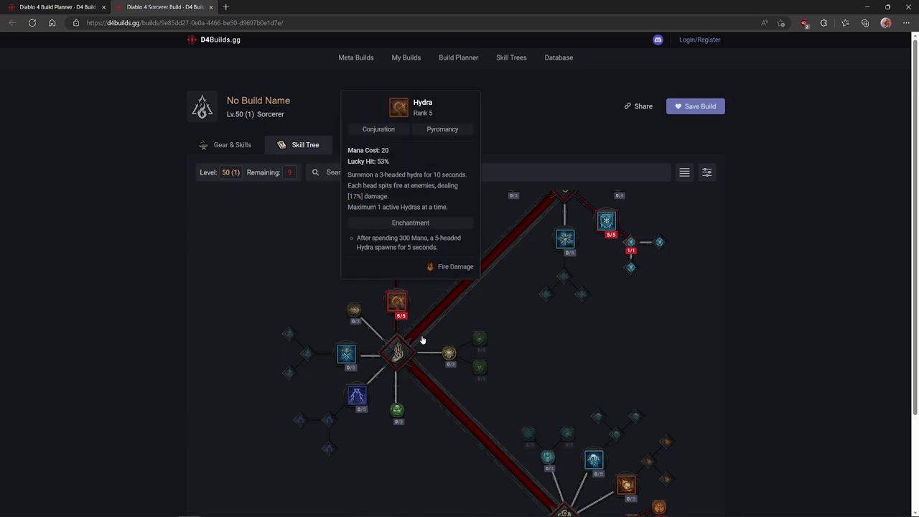
Inspect Firewall and its allocated upgrades, including Mage's Firewall, in the level 50 tree
drag(421, 404, 344, 257)
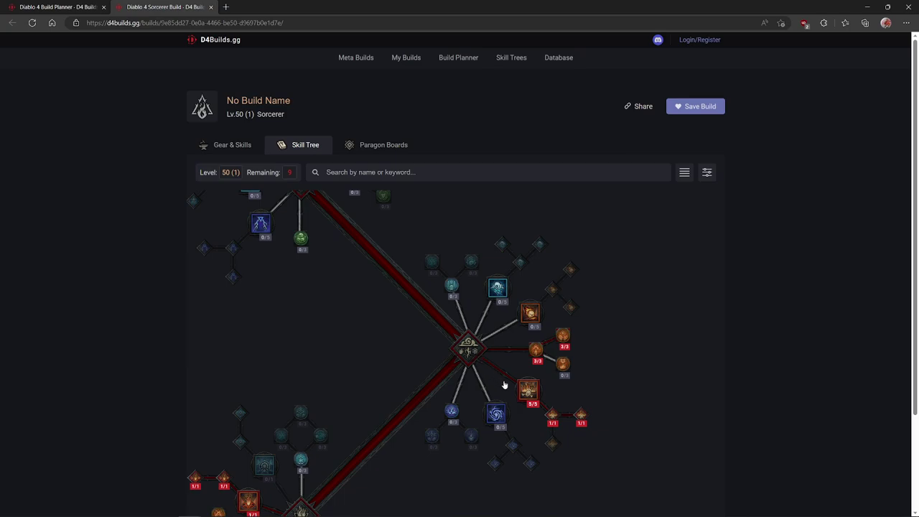
mouse_move(532, 393)
drag(614, 381, 608, 323)
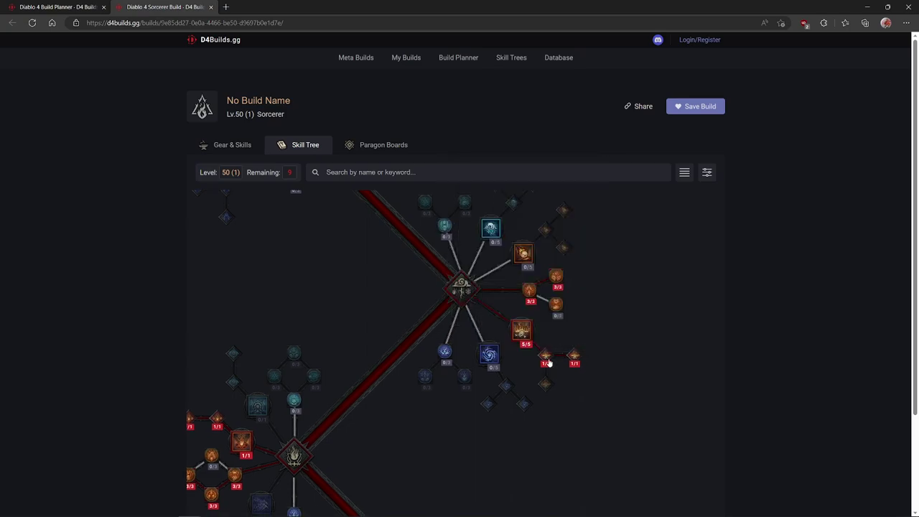
mouse_move(547, 364)
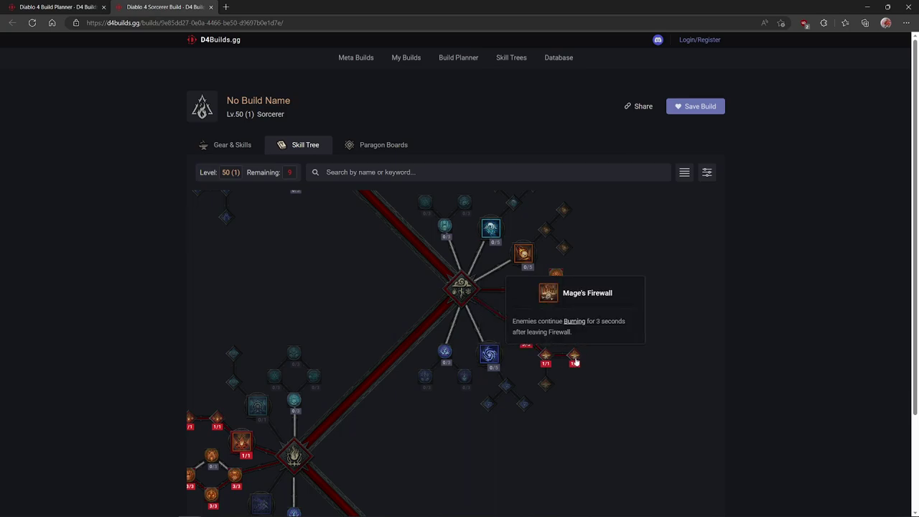
mouse_move(523, 334)
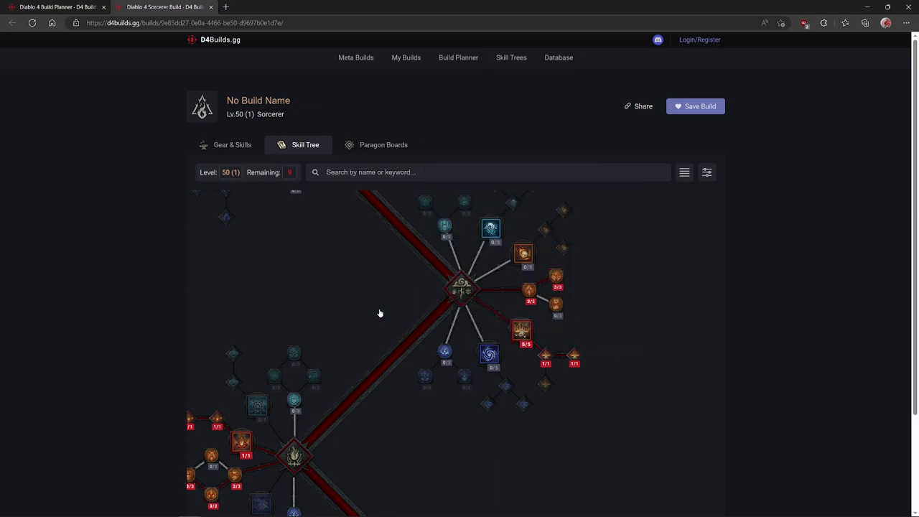
Examine the final clusters of the tree, reading the Warmth passive and the Combustion key passive
drag(356, 309, 476, 447)
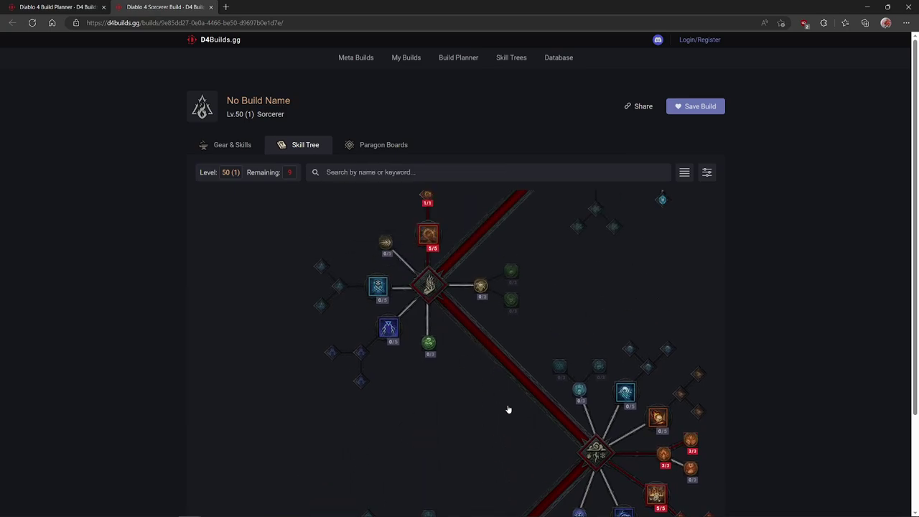
drag(508, 410, 486, 242)
drag(466, 299, 493, 230)
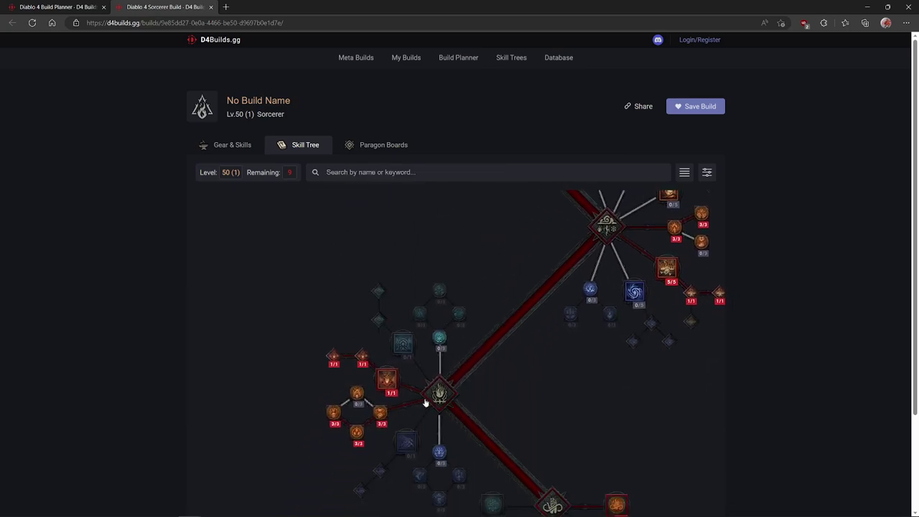
drag(530, 388, 627, 402)
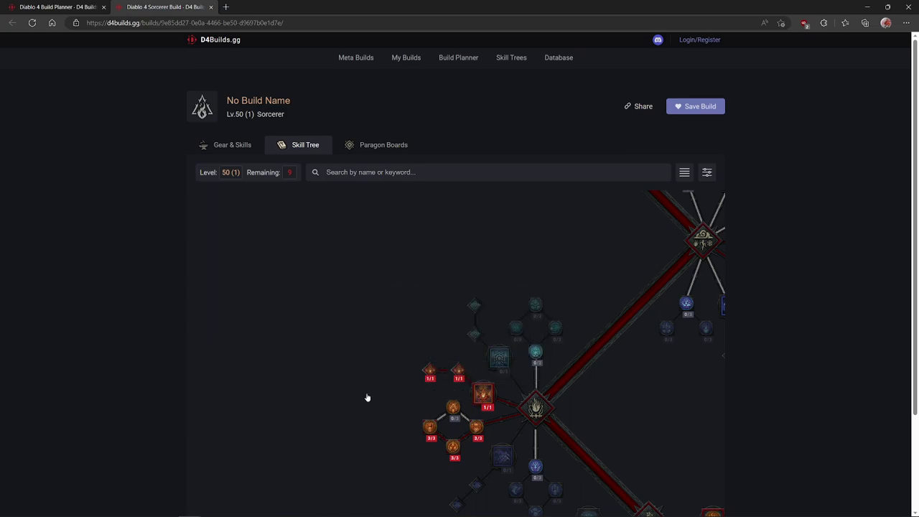
drag(366, 396, 294, 330)
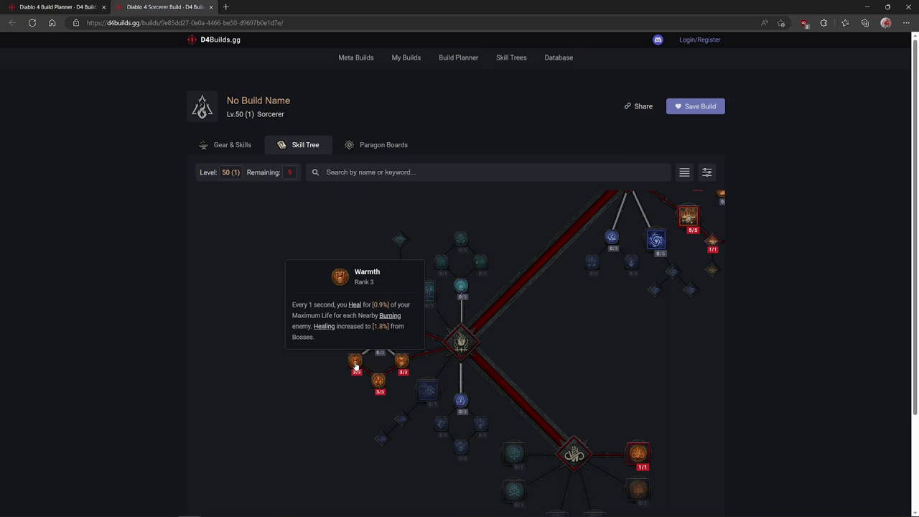
drag(597, 433, 496, 369)
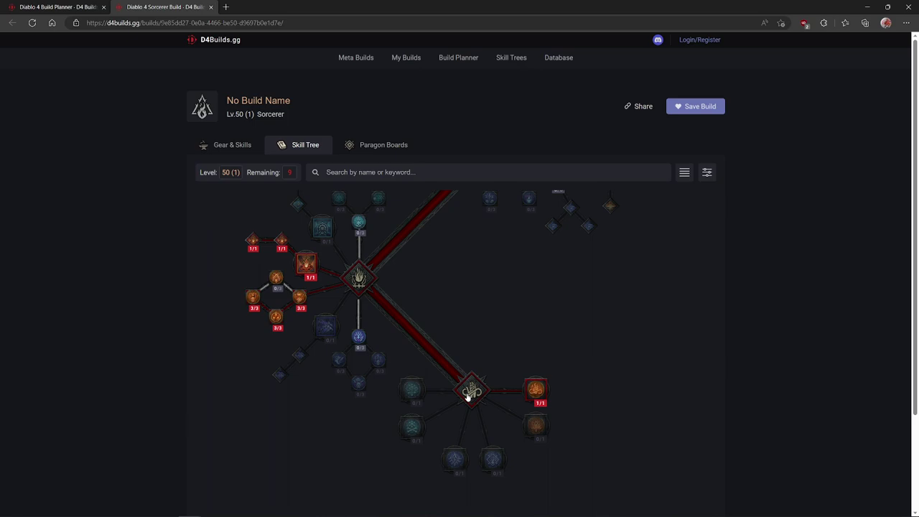
mouse_move(535, 391)
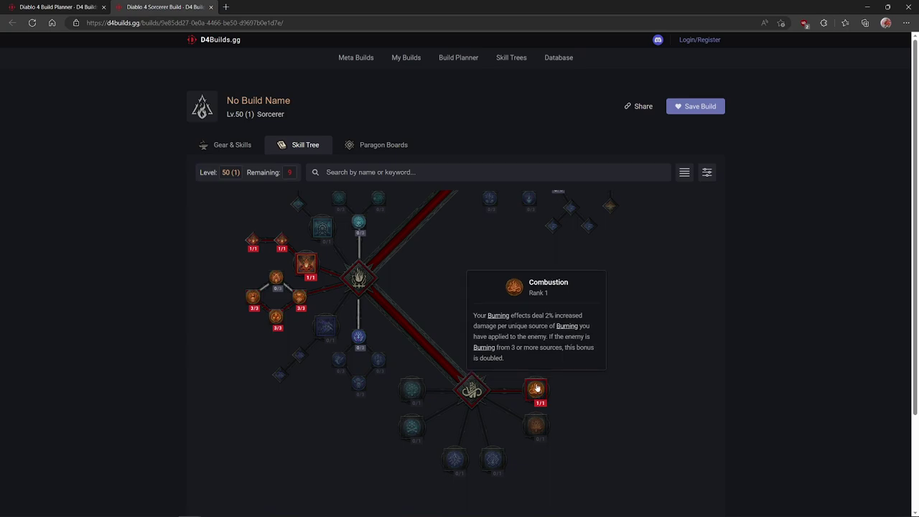
Trace the level 50 tree back to its start, rereading the Firewall, Hydra and Fire Bolt descriptions
drag(602, 363, 566, 513)
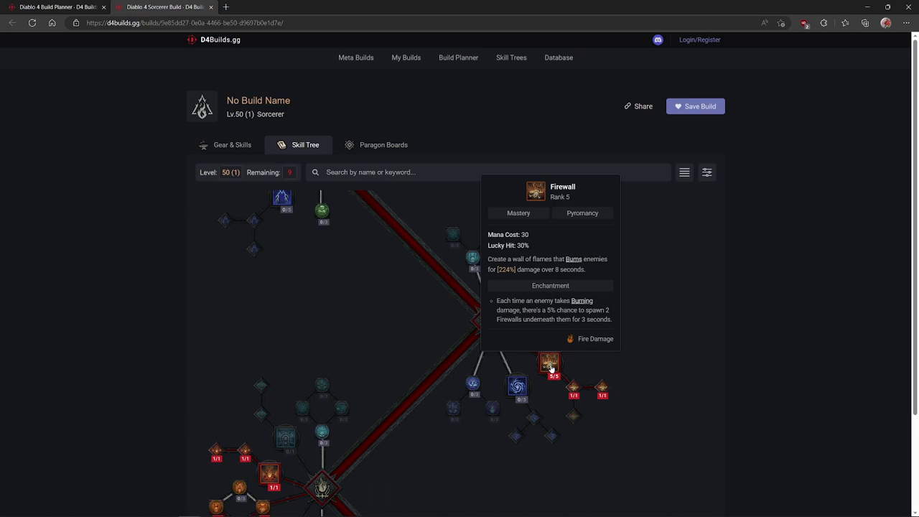
drag(352, 263, 400, 431)
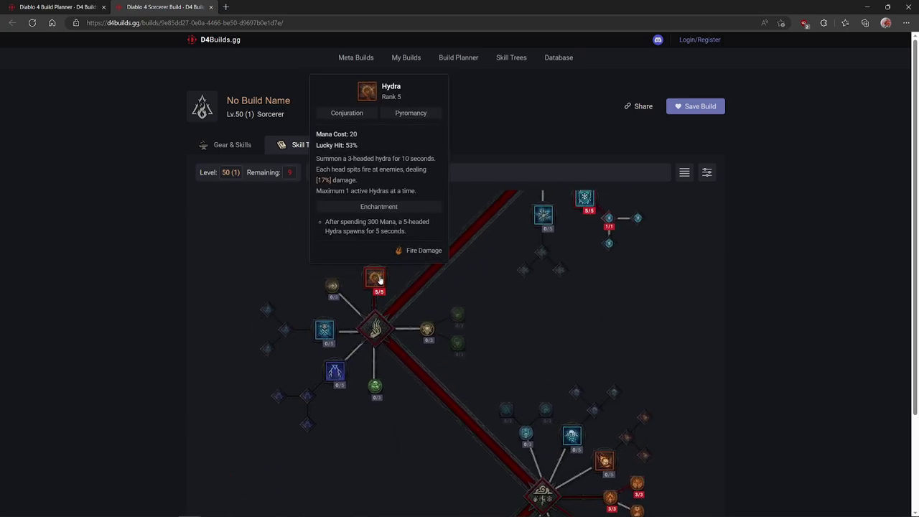
drag(451, 276, 417, 459)
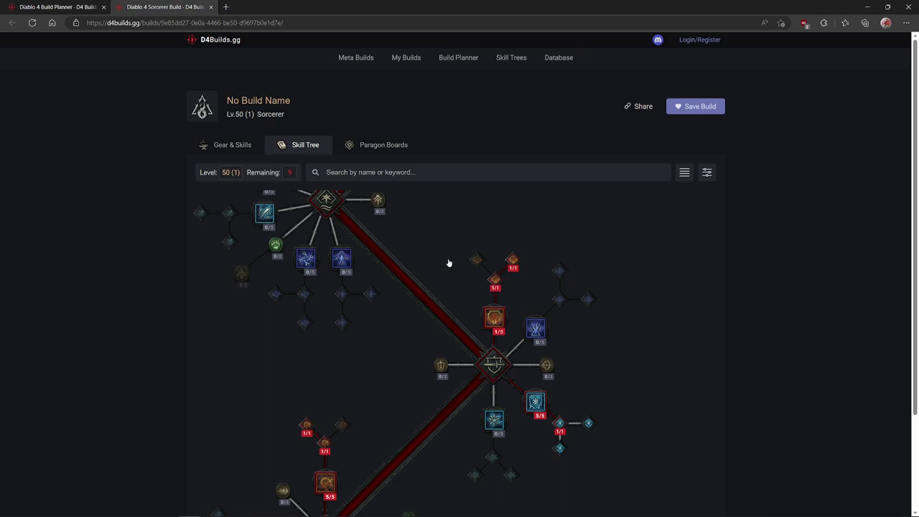
drag(447, 271, 476, 349)
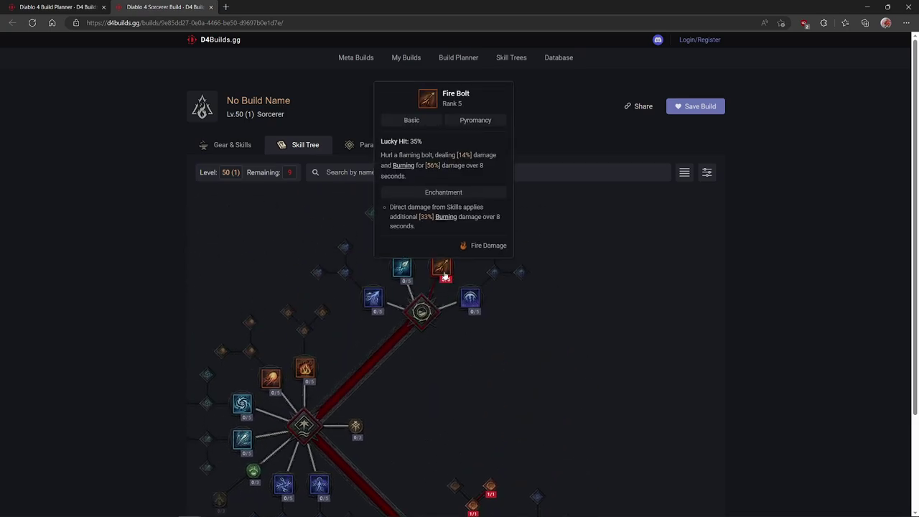
Look over the lower clusters of the level 50 tree and reread the Firewall enchantment effect
drag(435, 427, 375, 262)
scroll(425, 335, down, 5)
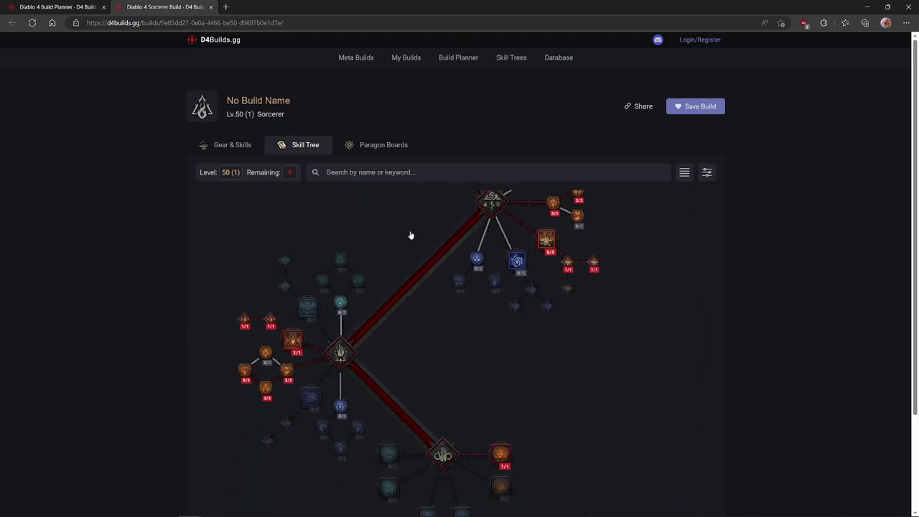
drag(495, 377, 487, 310)
scroll(431, 295, down, 4)
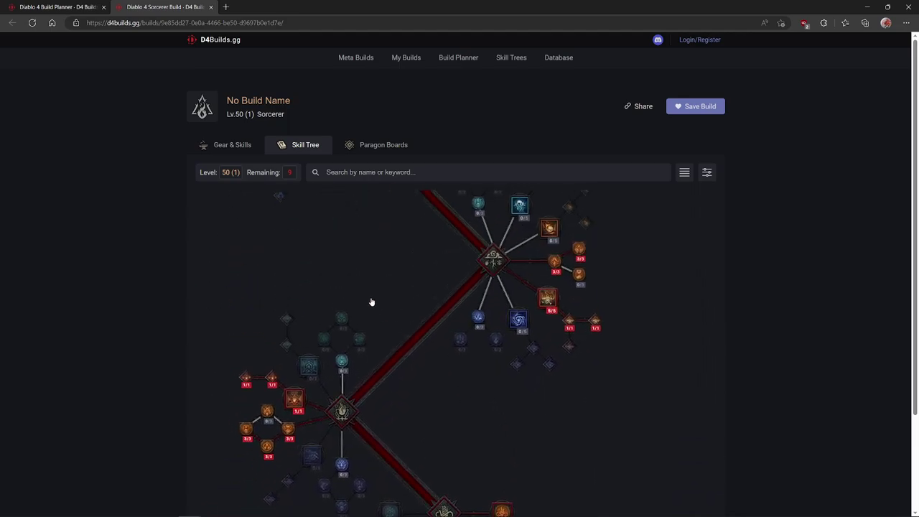
mouse_move(545, 485)
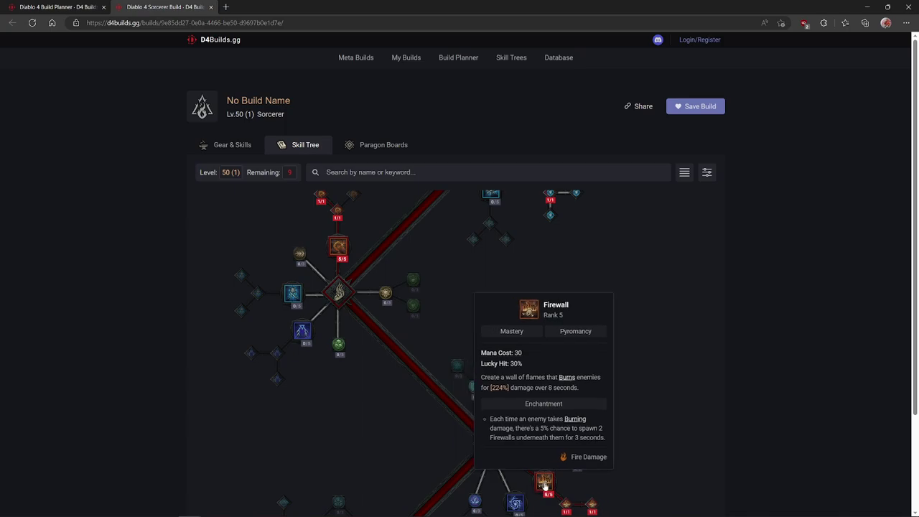
Follow the burning skills down the tree from Fire Bolt through Firewall to the Fiery Surge passive
scroll(448, 311, up, 5)
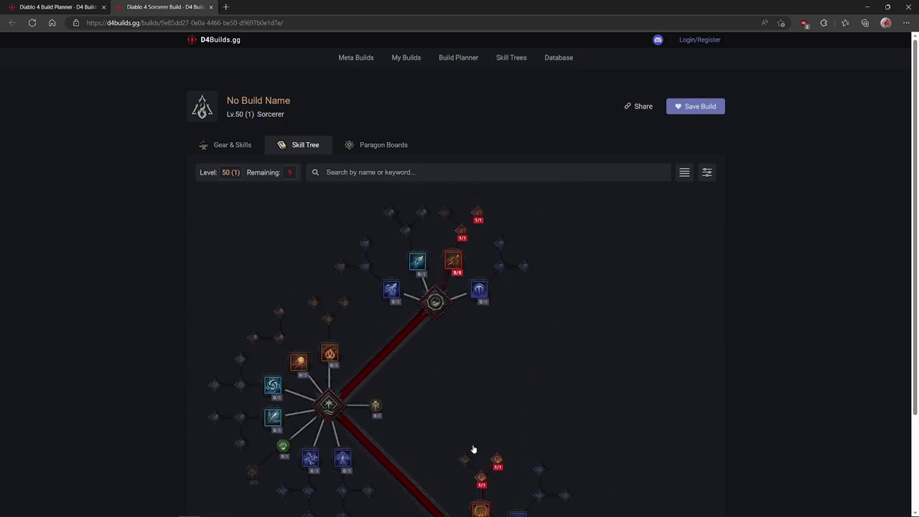
mouse_move(459, 273)
drag(469, 390, 452, 257)
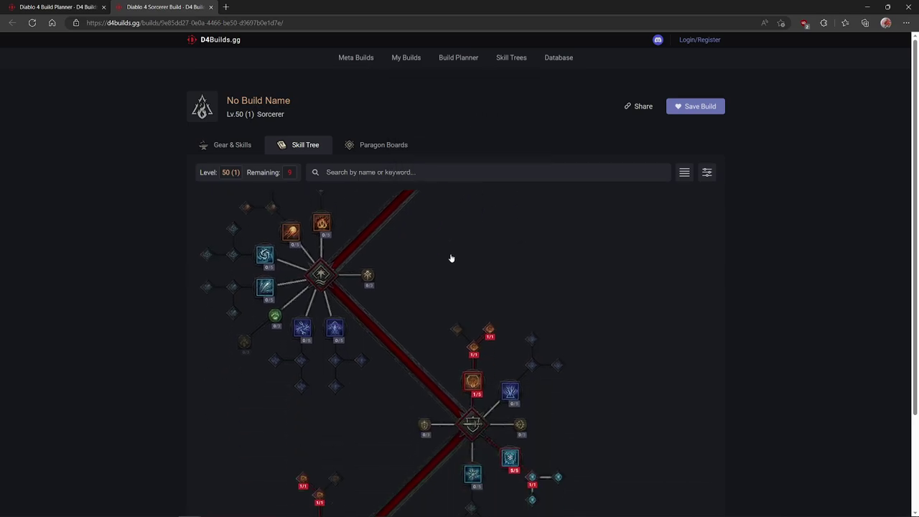
drag(421, 423, 335, 249)
drag(383, 370, 365, 259)
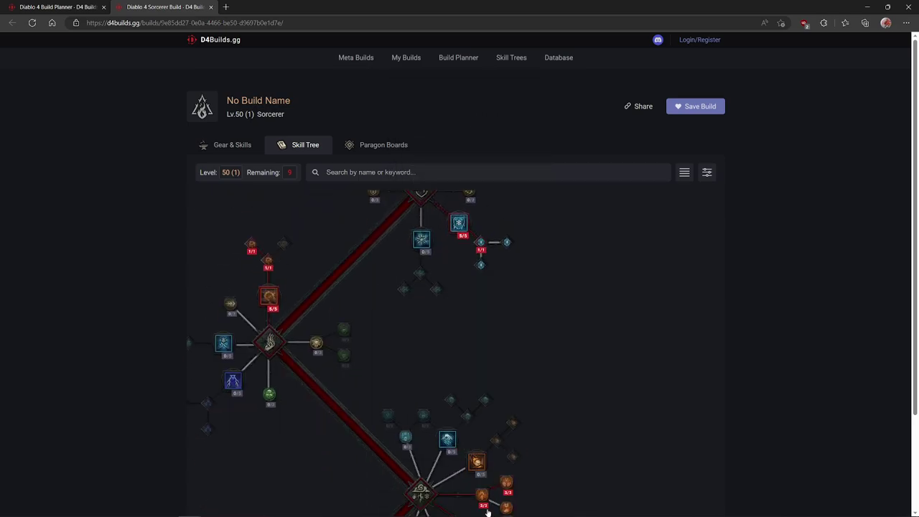
drag(593, 431, 607, 281)
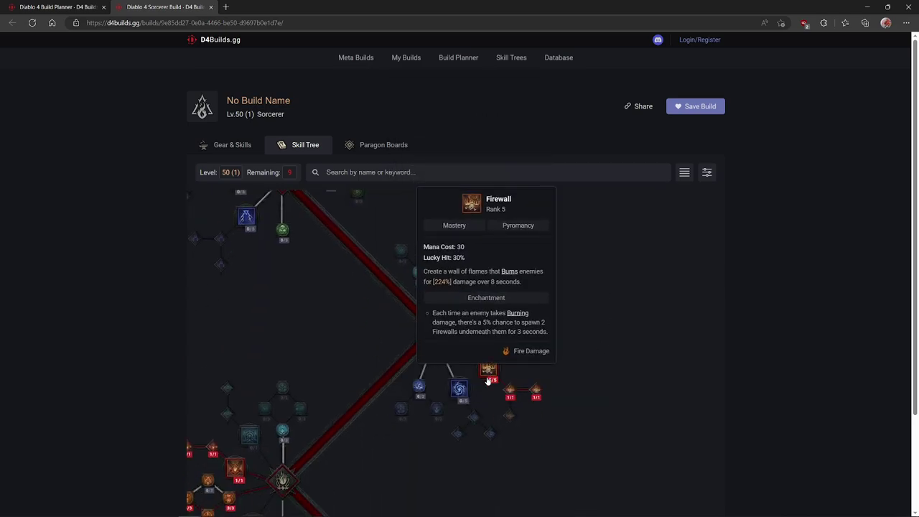
drag(316, 357, 466, 280)
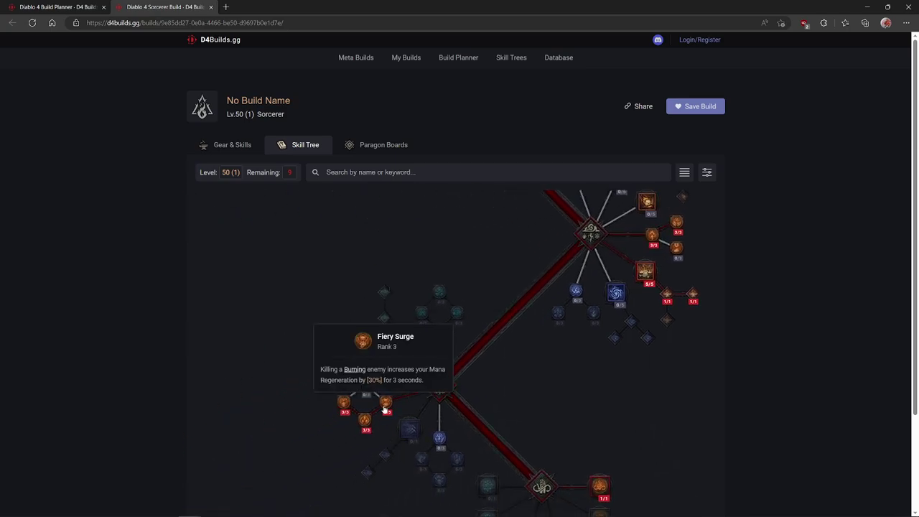
Compare Firewall with the Fiery Surge and Endless Pyre passives in the ultimate cluster
mouse_move(652, 237)
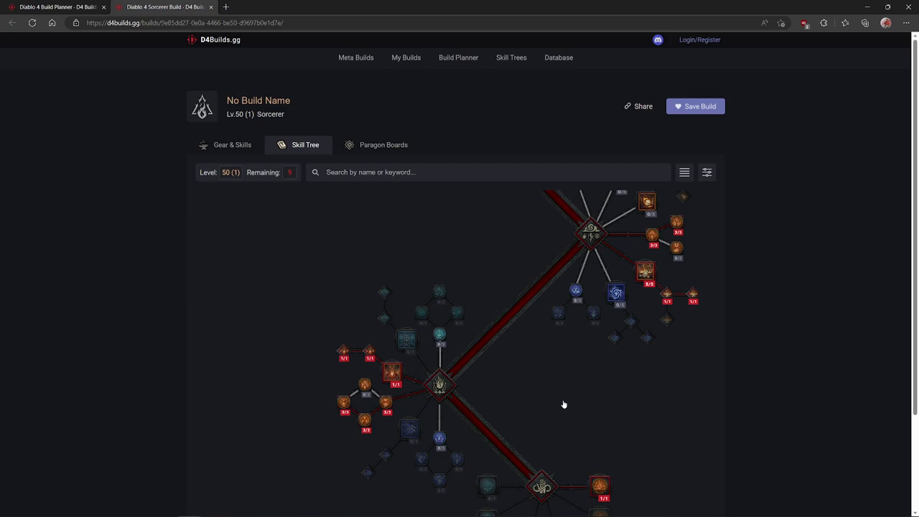
mouse_move(646, 278)
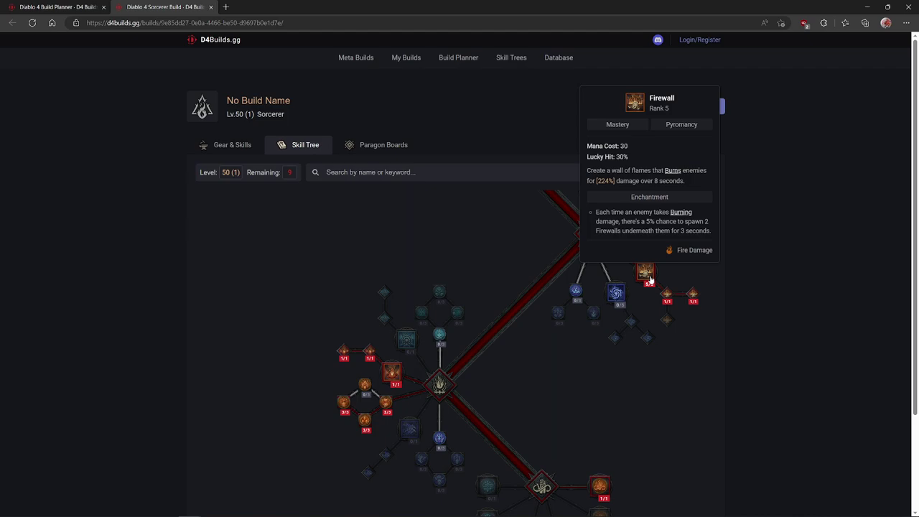
mouse_move(387, 406)
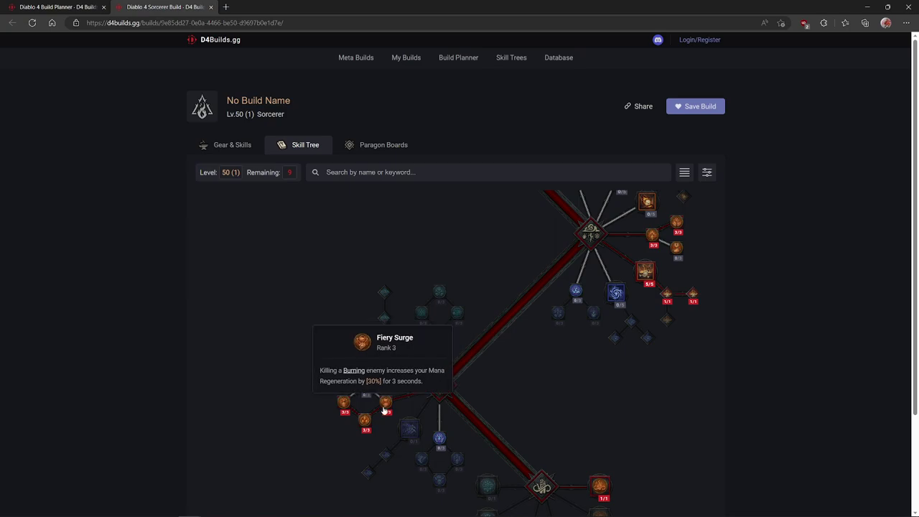
mouse_move(364, 428)
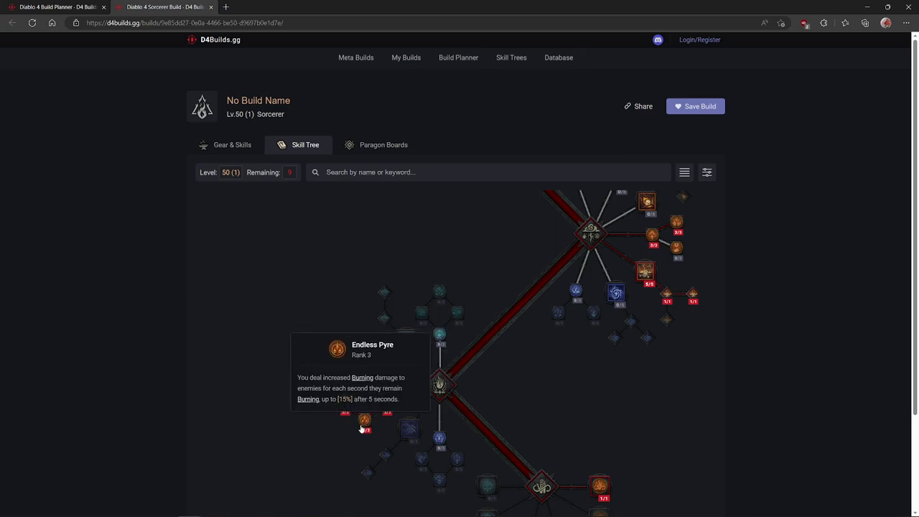
Read the Inner Flames and Devouring Blaze passives in the mastery cluster
drag(614, 382, 487, 385)
mouse_move(527, 245)
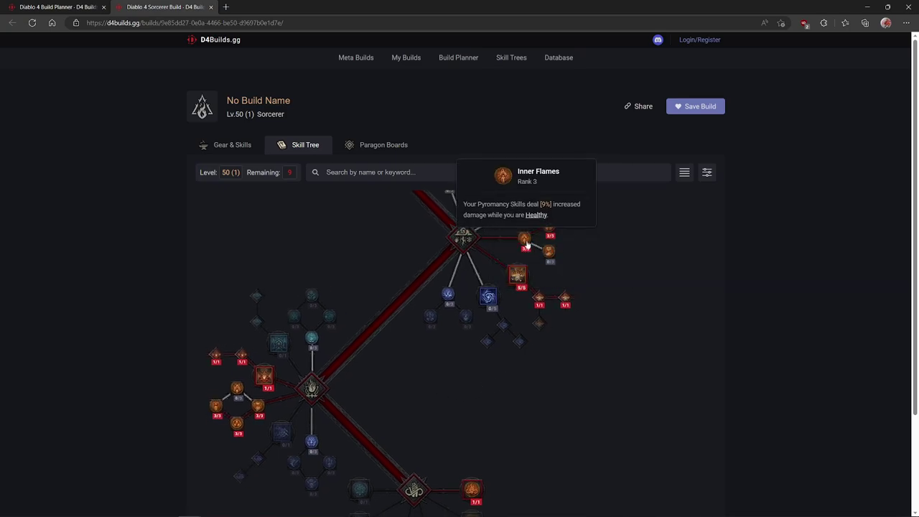
mouse_move(551, 227)
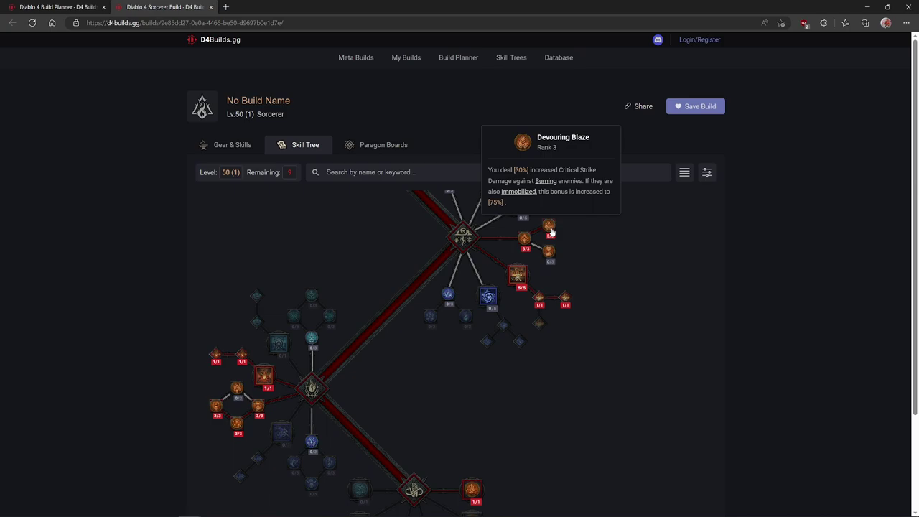
Check the conjuration and mastery allocations, and read the Warmth passive in the ultimate cluster
scroll(352, 308, down, 1)
drag(355, 308, 495, 464)
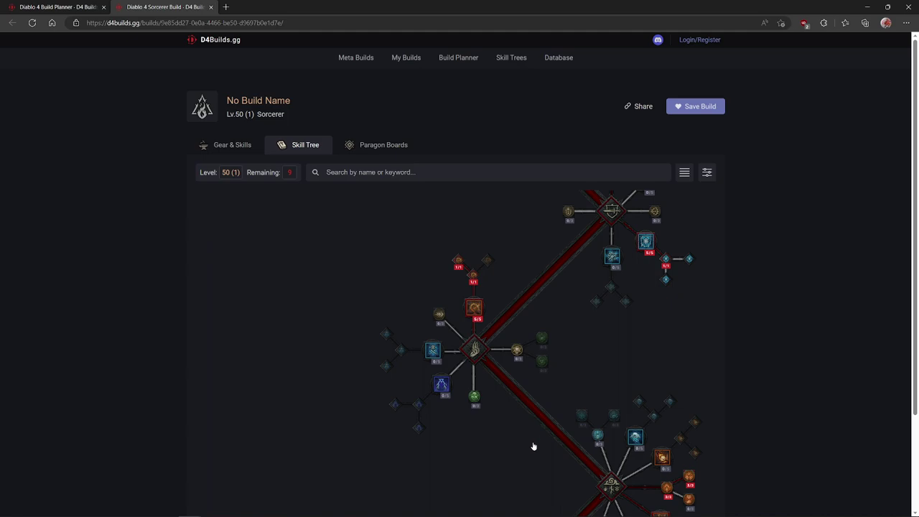
drag(534, 446, 465, 303)
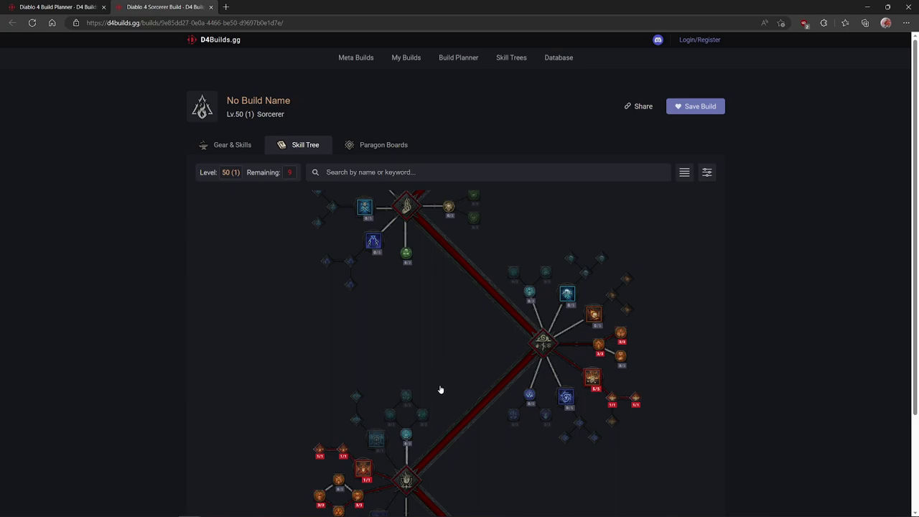
scroll(468, 365, down, 3)
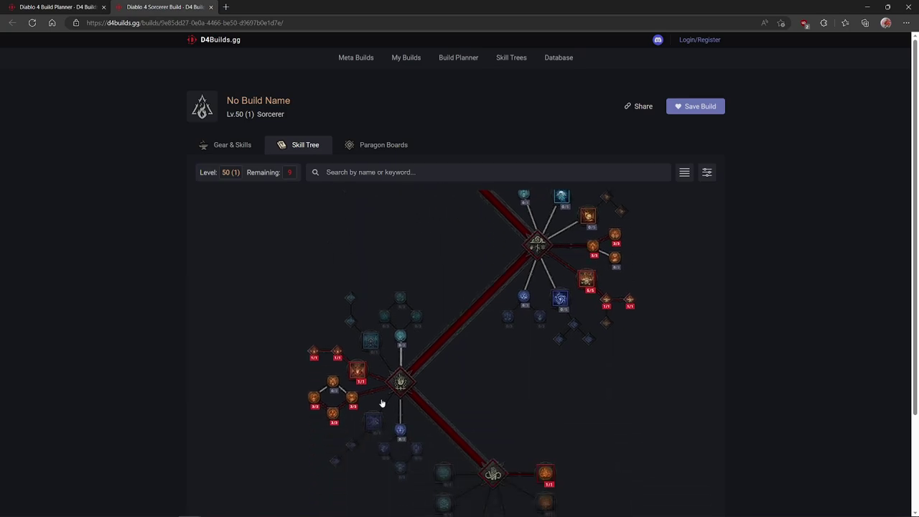
mouse_move(312, 396)
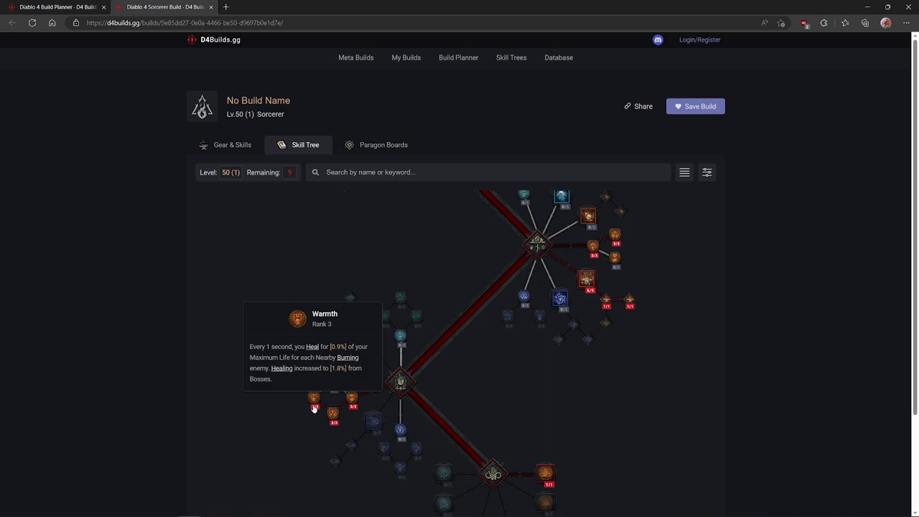
Read the Flame Shield description again and view the defensive cluster's allocated skills
scroll(492, 266, up, 8)
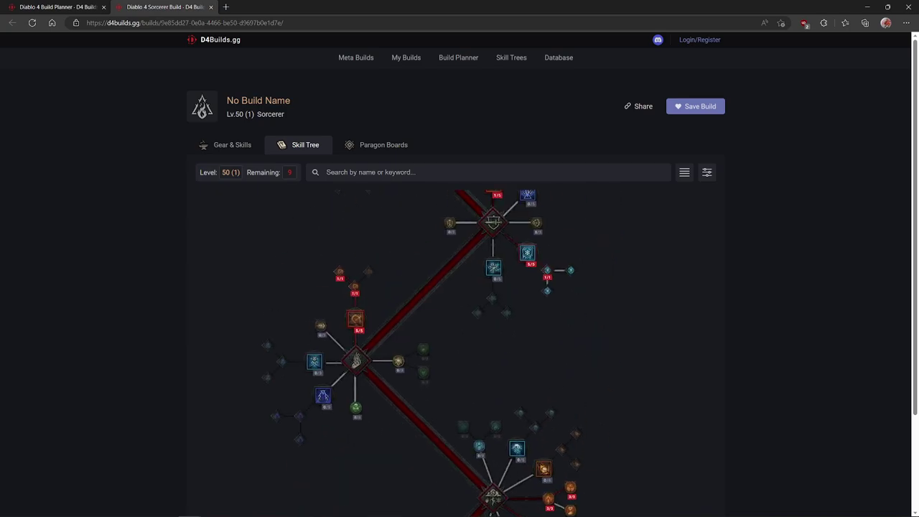
scroll(568, 295, up, 2)
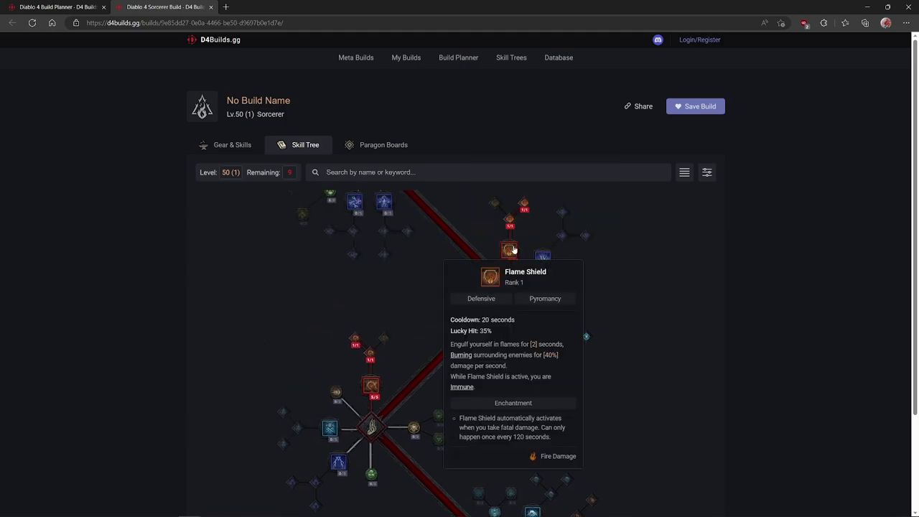
drag(611, 320, 584, 343)
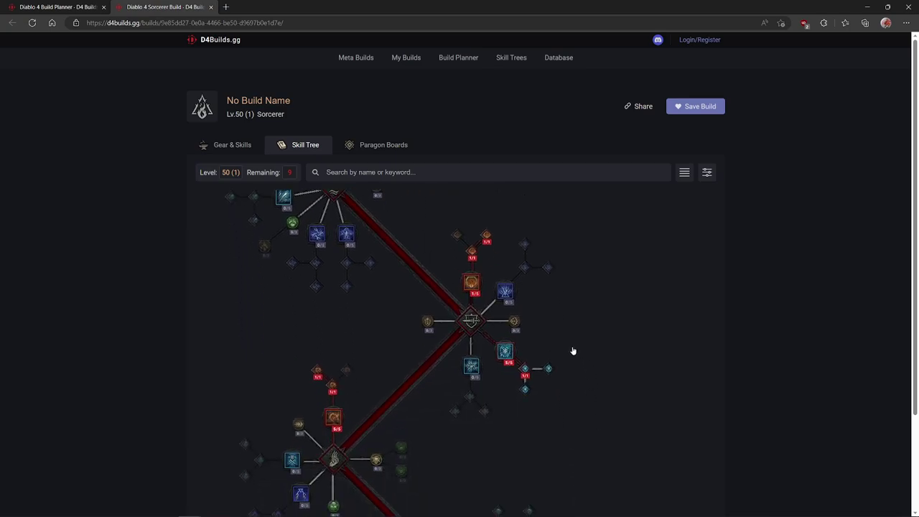
Examine the mastery cluster, comparing Firewall with the unallocated fire skill above it
drag(569, 411, 589, 304)
drag(595, 360, 593, 300)
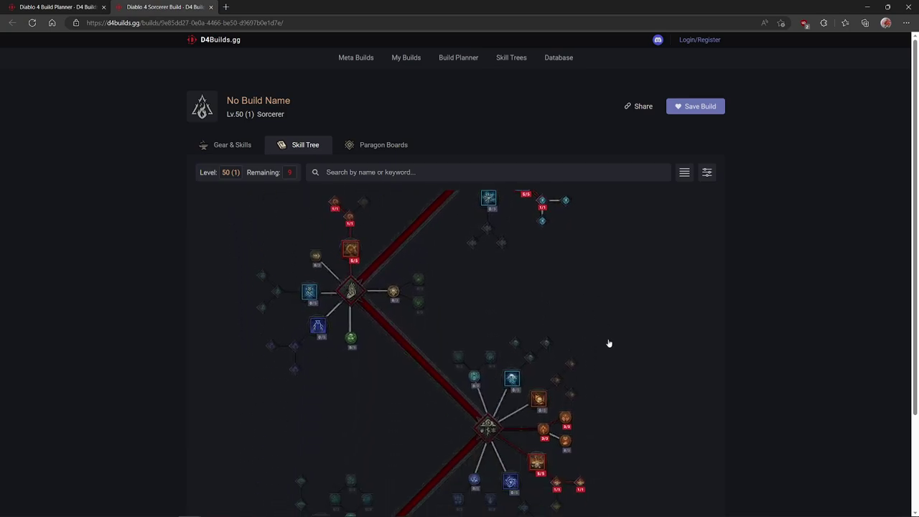
drag(617, 407, 620, 347)
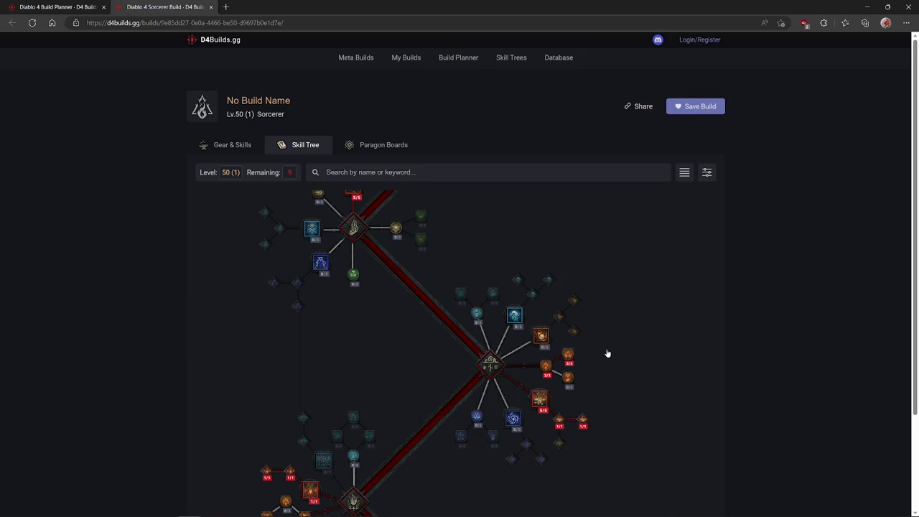
mouse_move(539, 345)
mouse_move(542, 407)
Review the allocated skills from the ultimate cluster back up to the basic cluster
drag(414, 376, 418, 314)
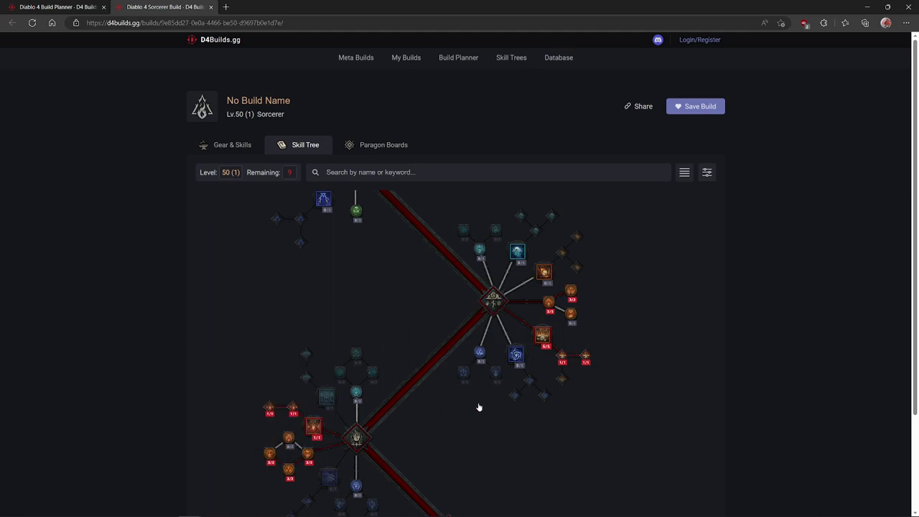
drag(421, 338, 427, 476)
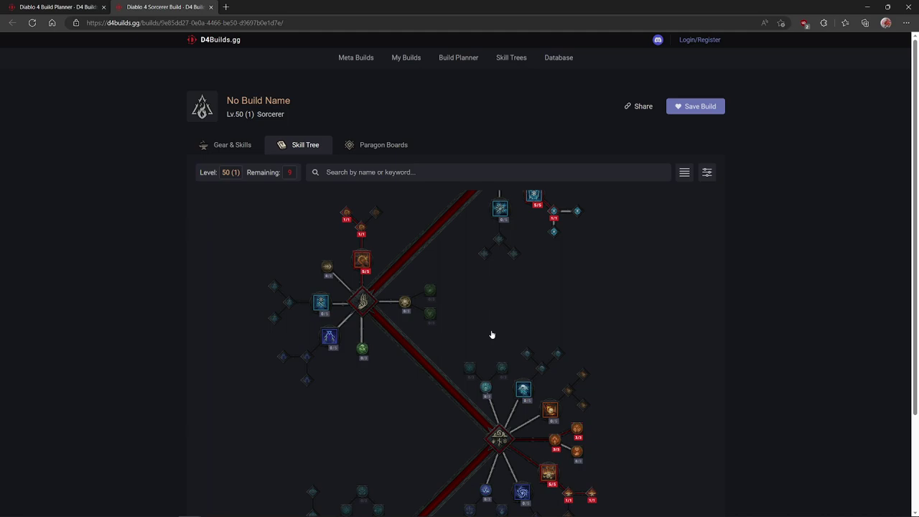
drag(488, 312, 484, 429)
drag(377, 289, 386, 373)
drag(453, 275, 450, 367)
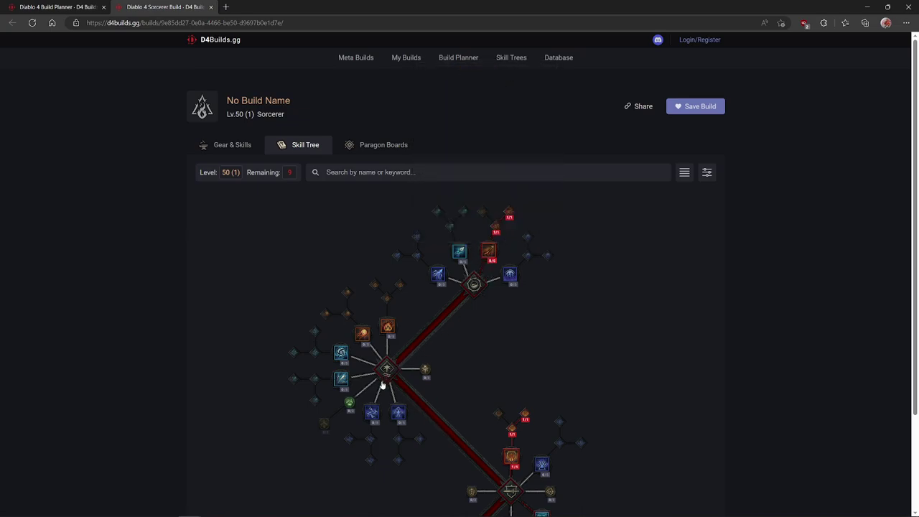
Read the descriptions of Hydra, the Crippling Flames passive and Firewall's Wizard's Firewall upgrade
drag(450, 438, 439, 201)
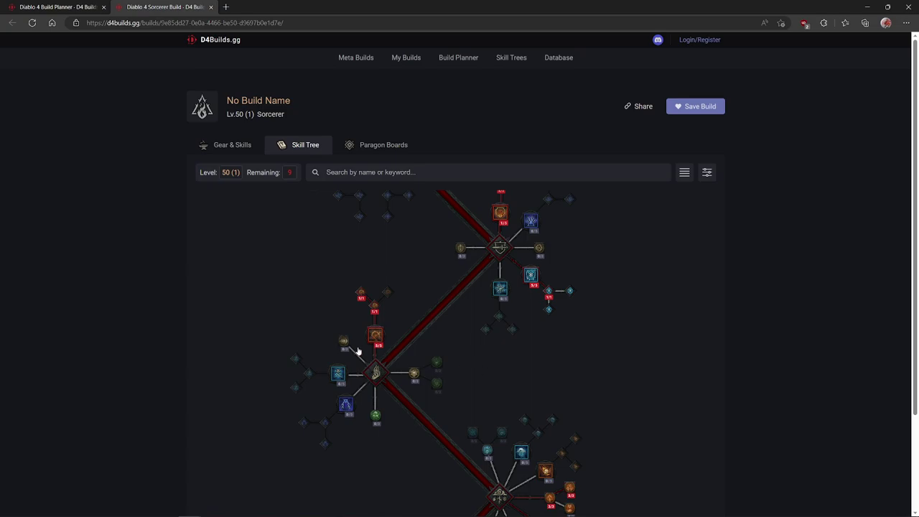
mouse_move(372, 342)
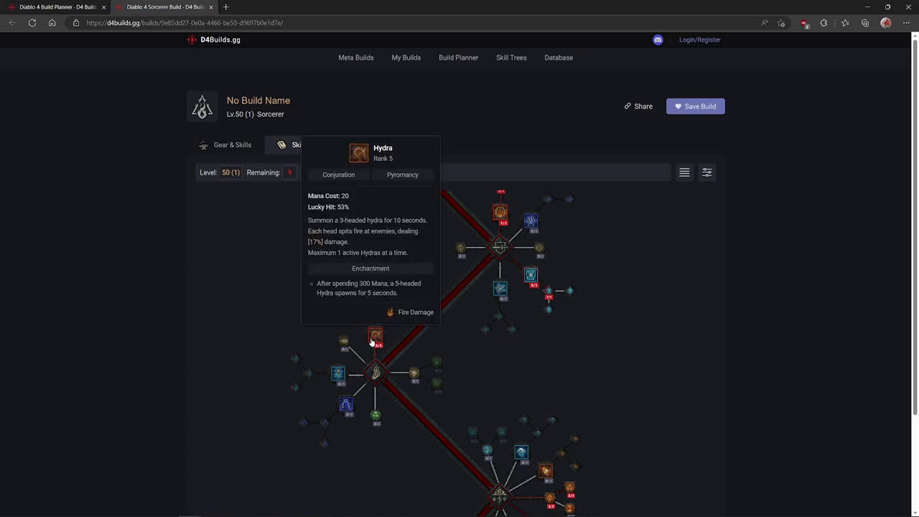
drag(570, 424, 556, 288)
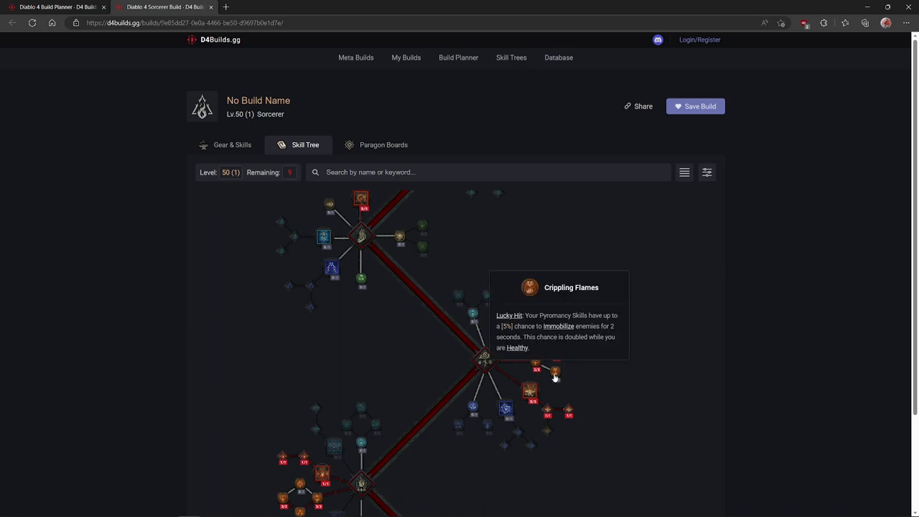
drag(339, 388, 386, 312)
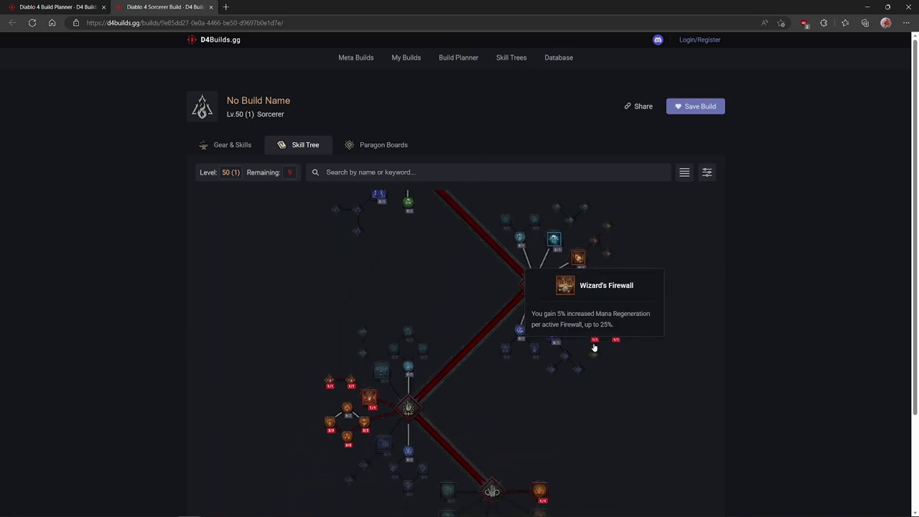
mouse_move(614, 340)
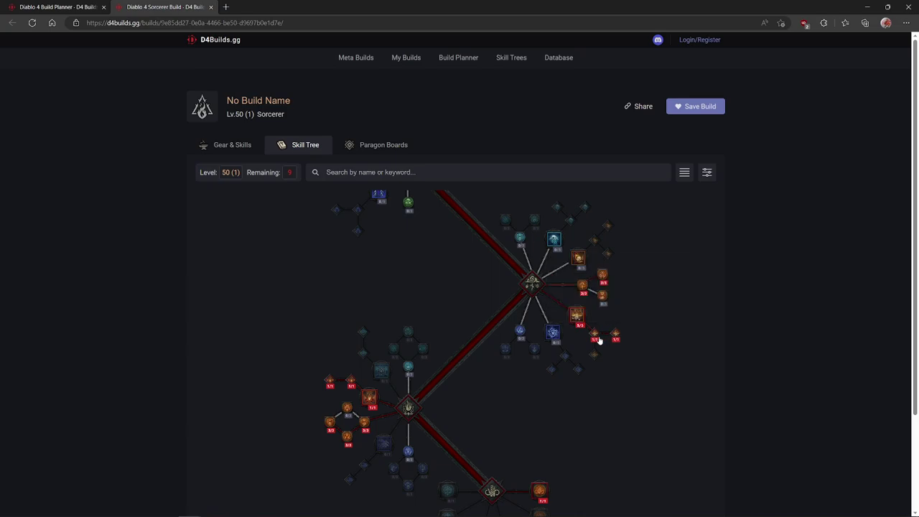